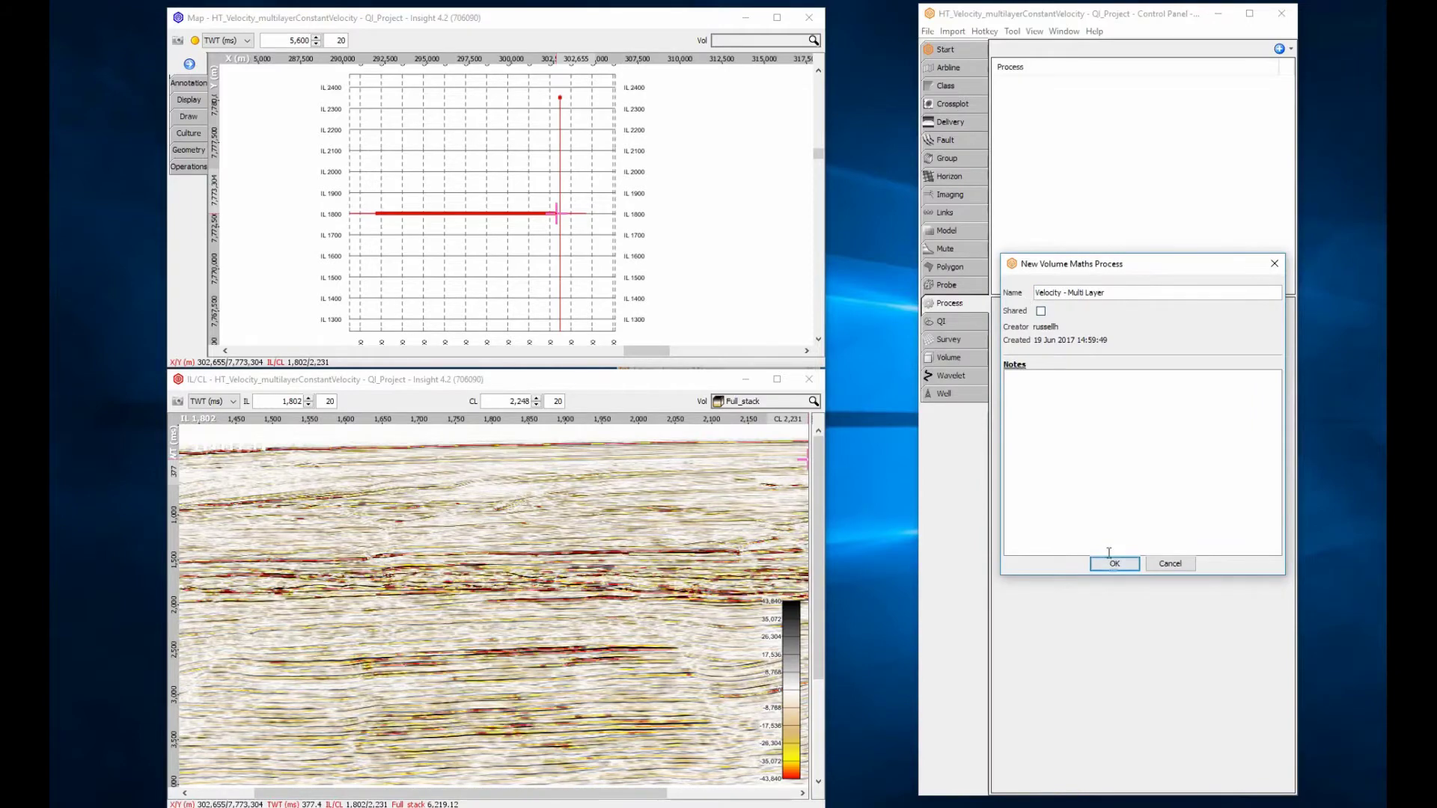
- Confirm 'Velocity - Multi Layer' as the name of the new Volume Maths process
left_click(1114, 564)
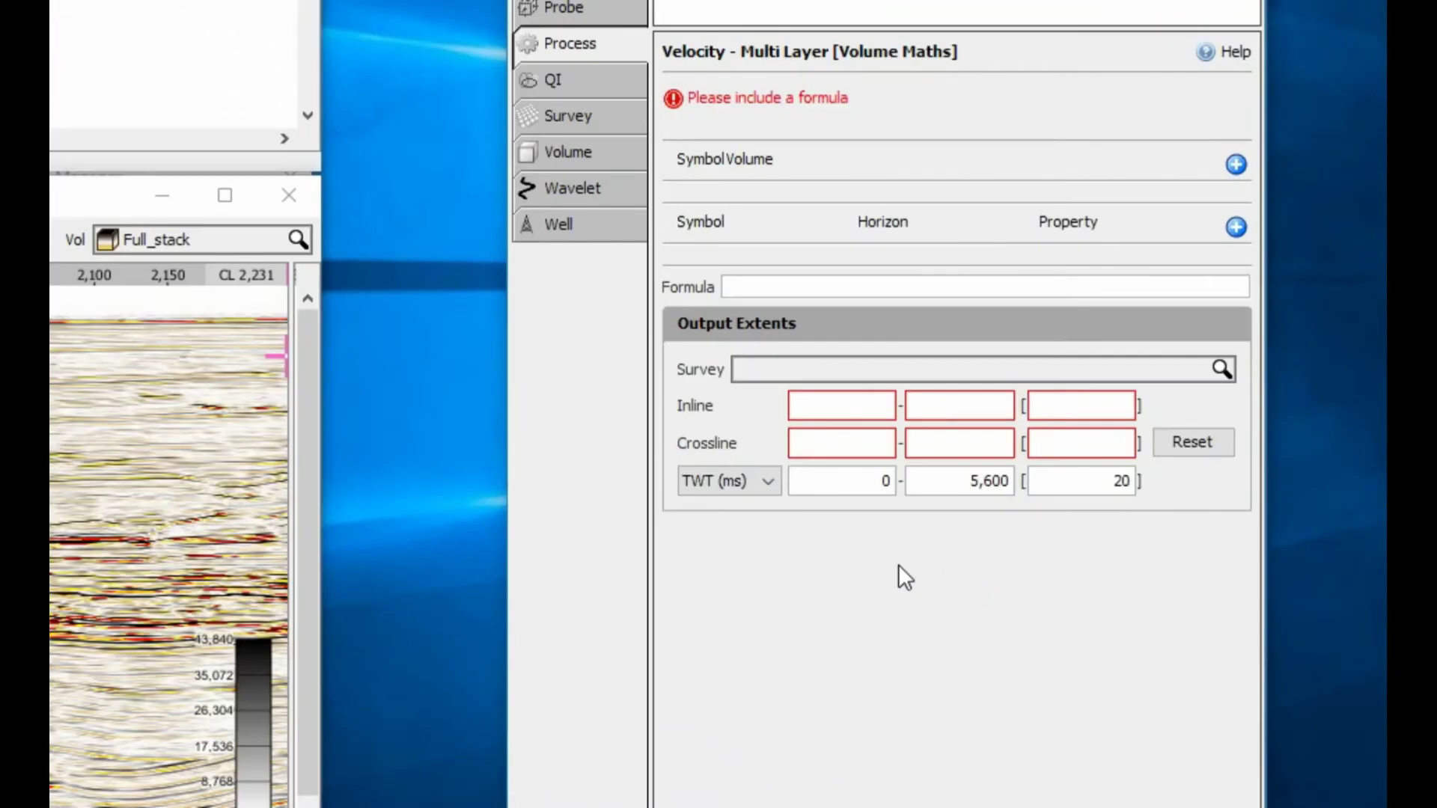
- Add Full_stack as input volume v1 and begin editing the formula
left_click(1236, 164)
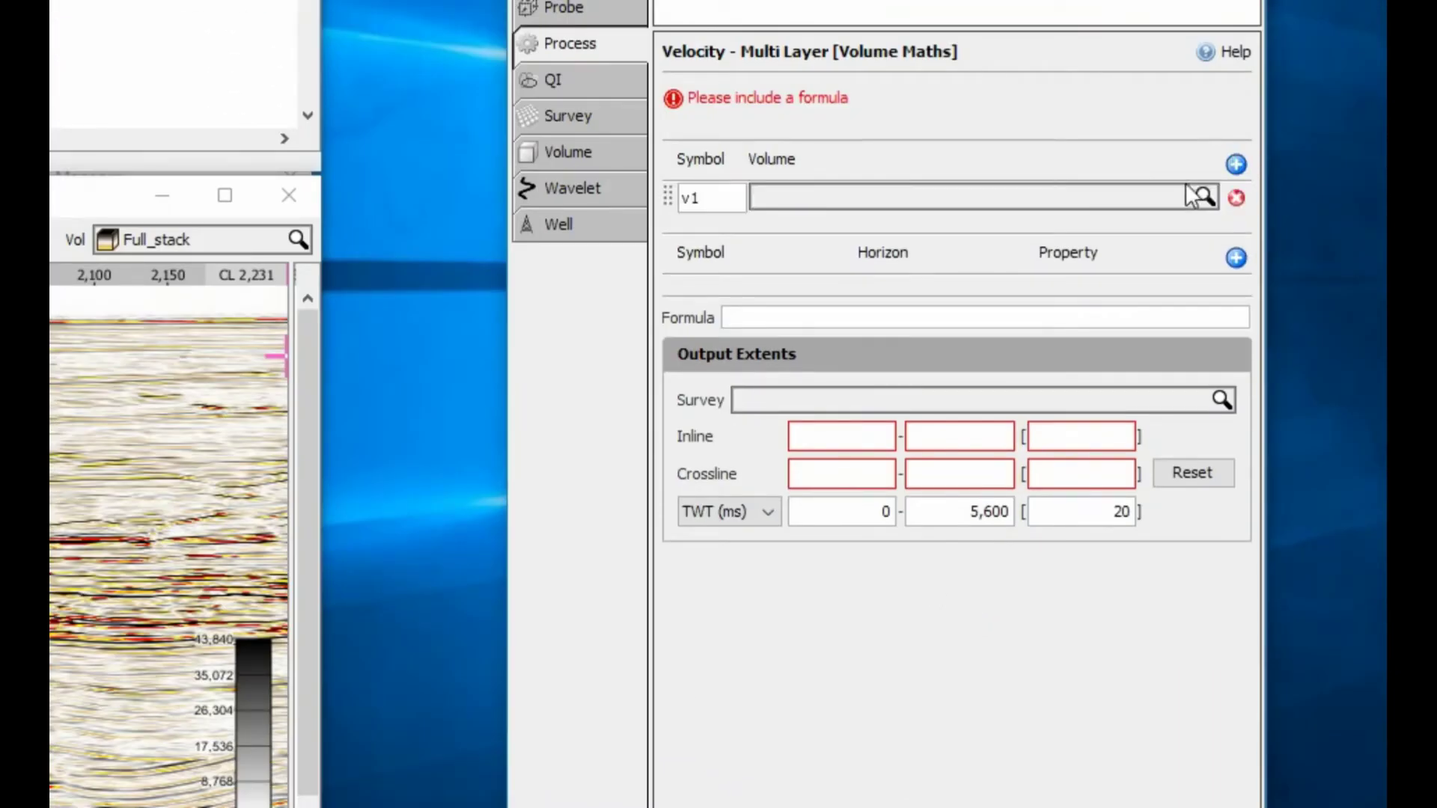
left_click(1173, 193)
left_click(963, 290)
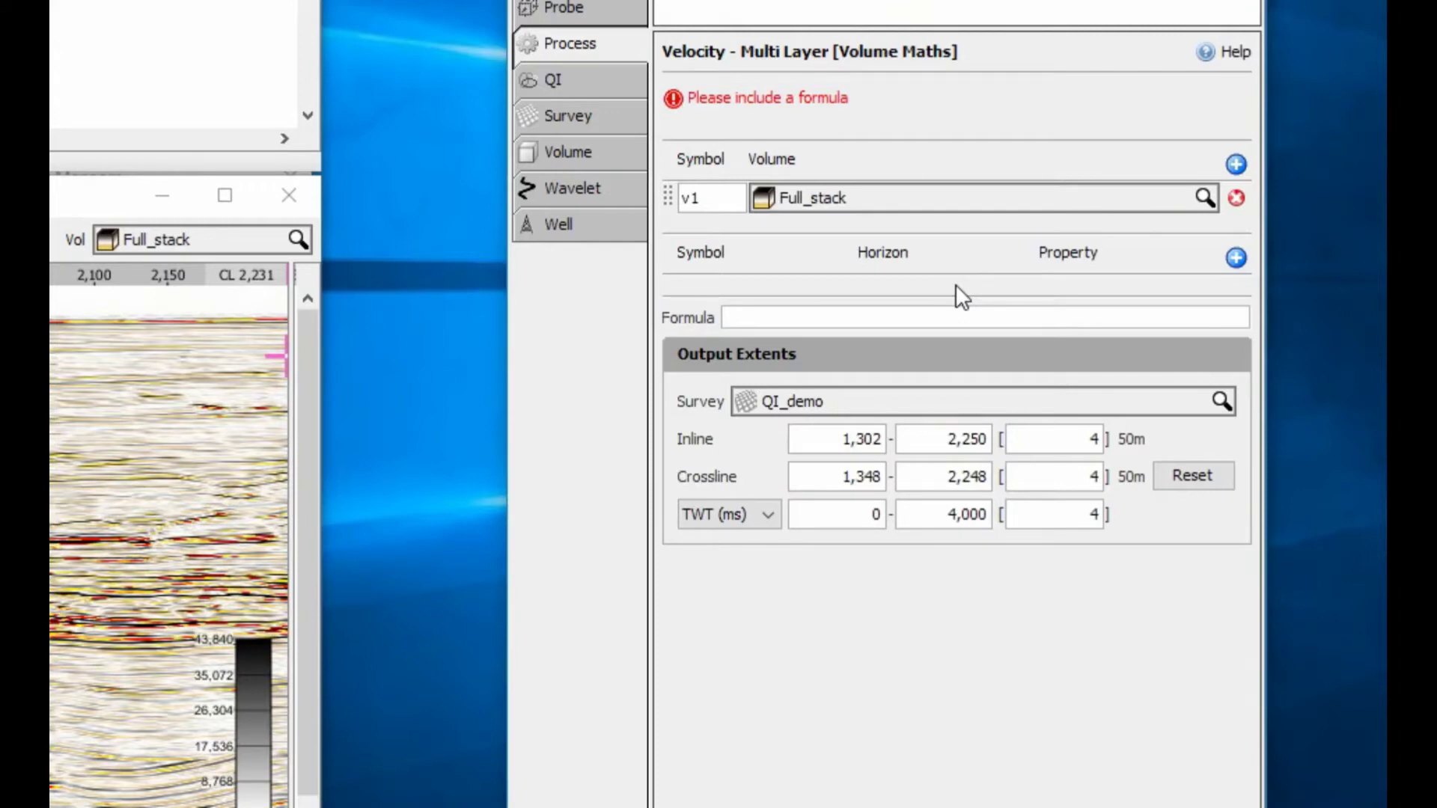
left_click(1103, 318)
- Paste the formula if ( twt_ms < 250 , 1500 , 2500 )
type("if ( twt_ms < 250 , 1500 , 2500 )")
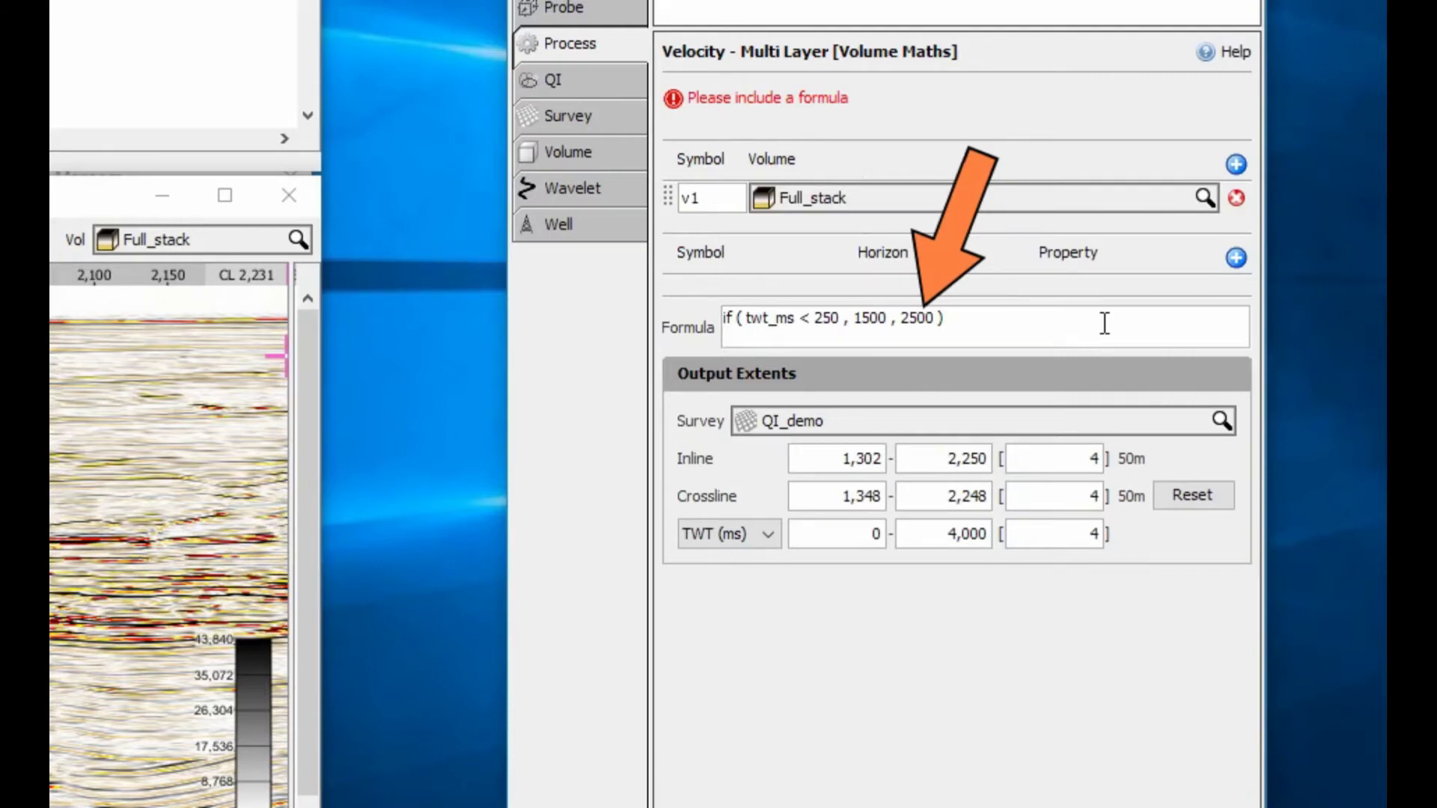
- Set output steps to 8 inline, 8 crossline and 24 ms TWT, and run the process
left_click(1070, 451)
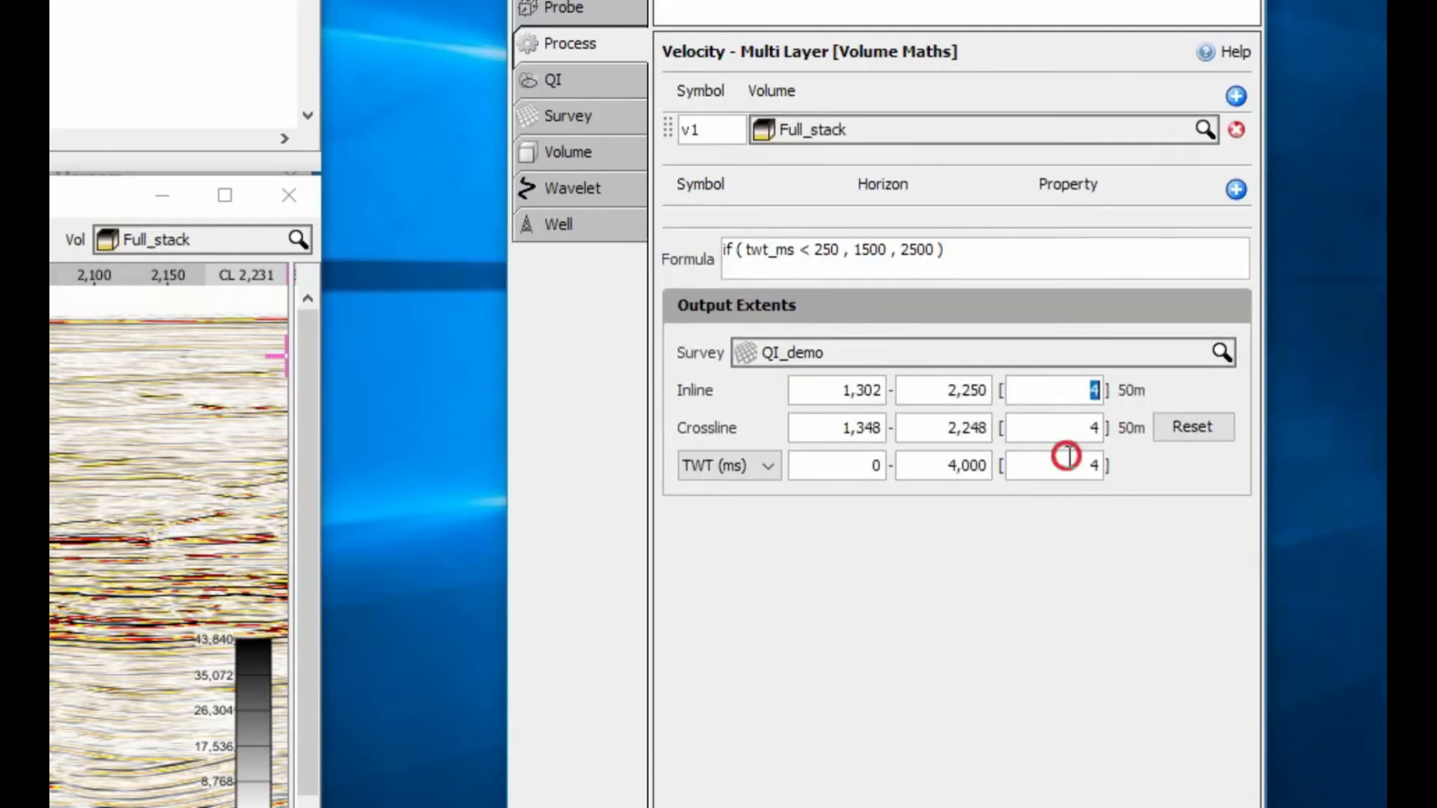
type("8")
left_click(1080, 430)
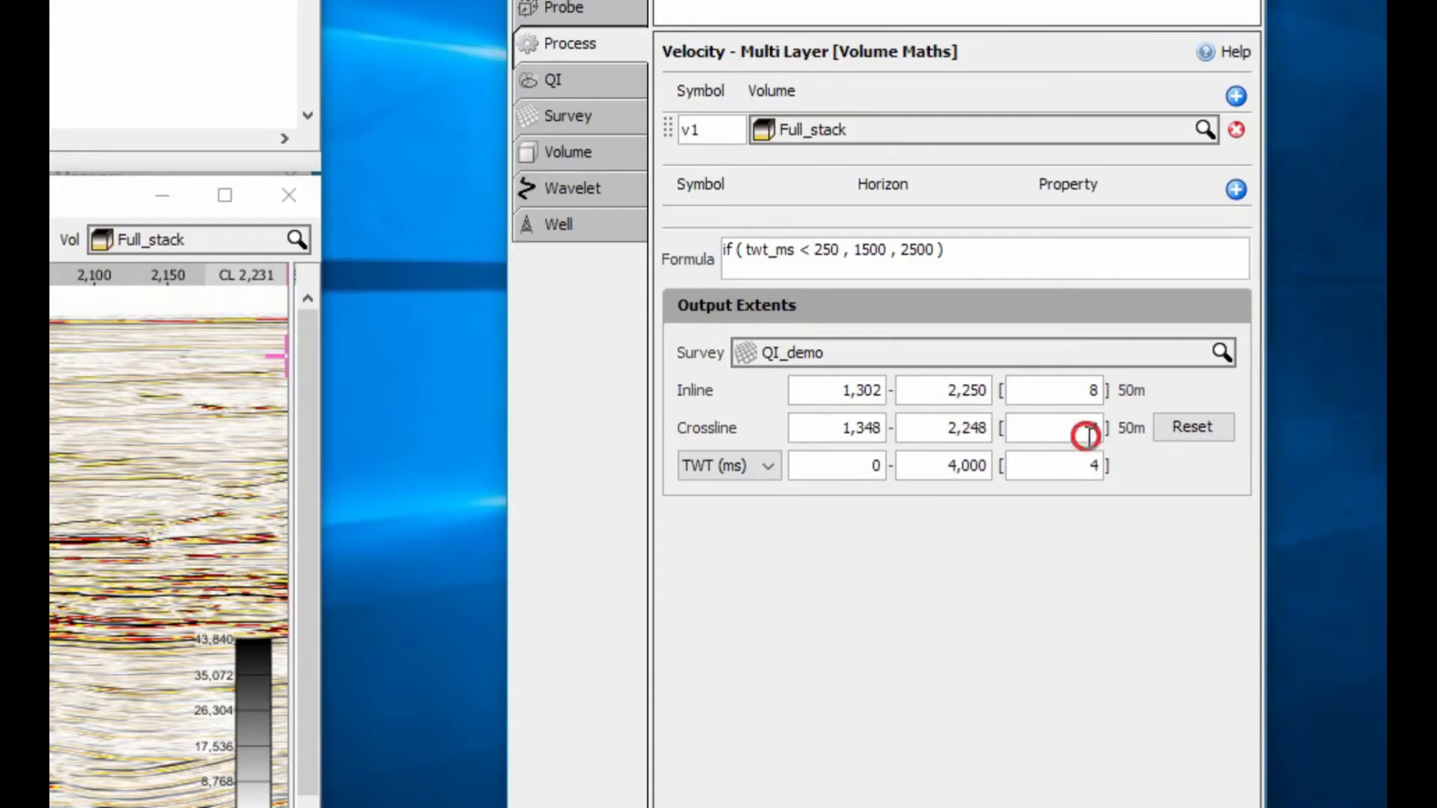
type("8")
left_click(1080, 460)
type("8")
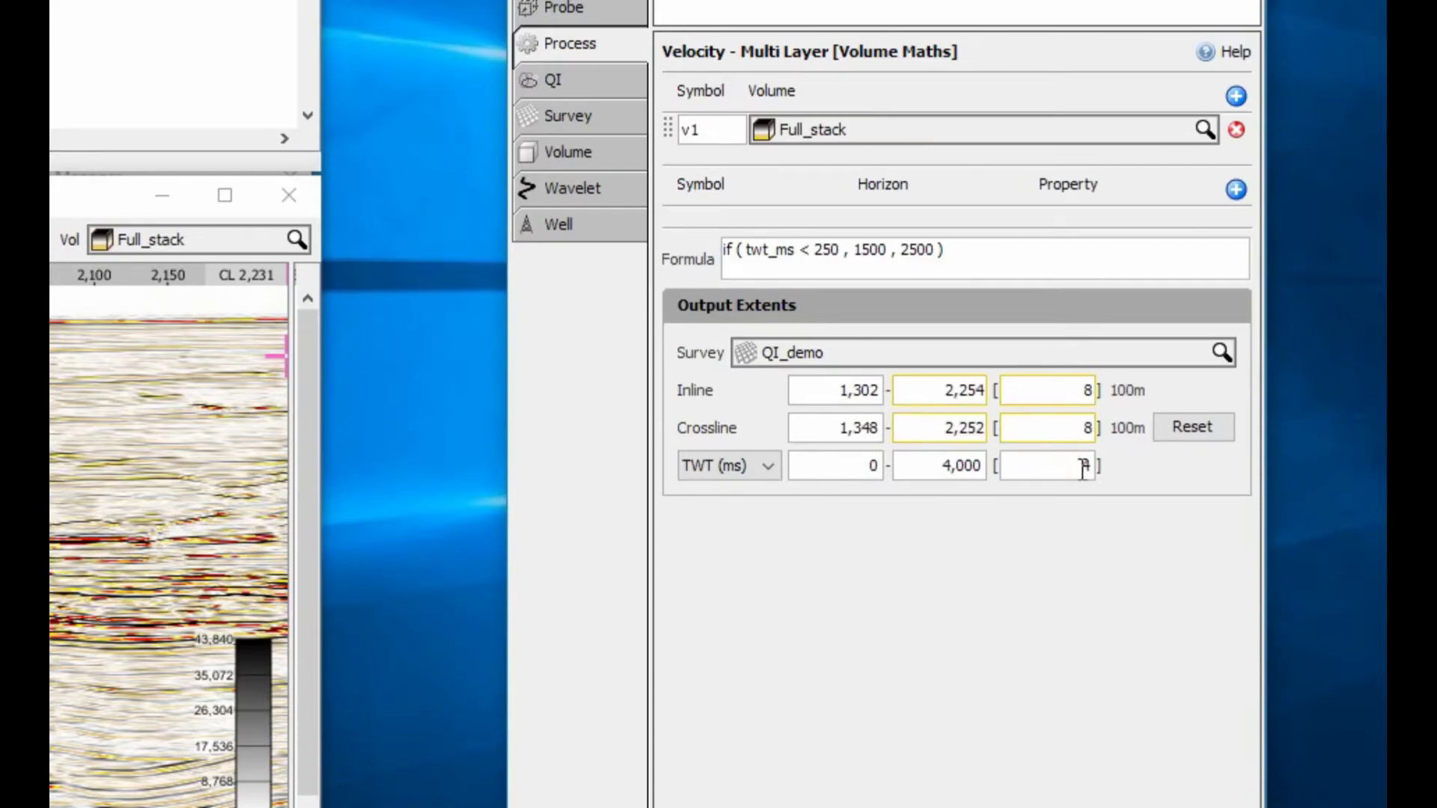
type("24")
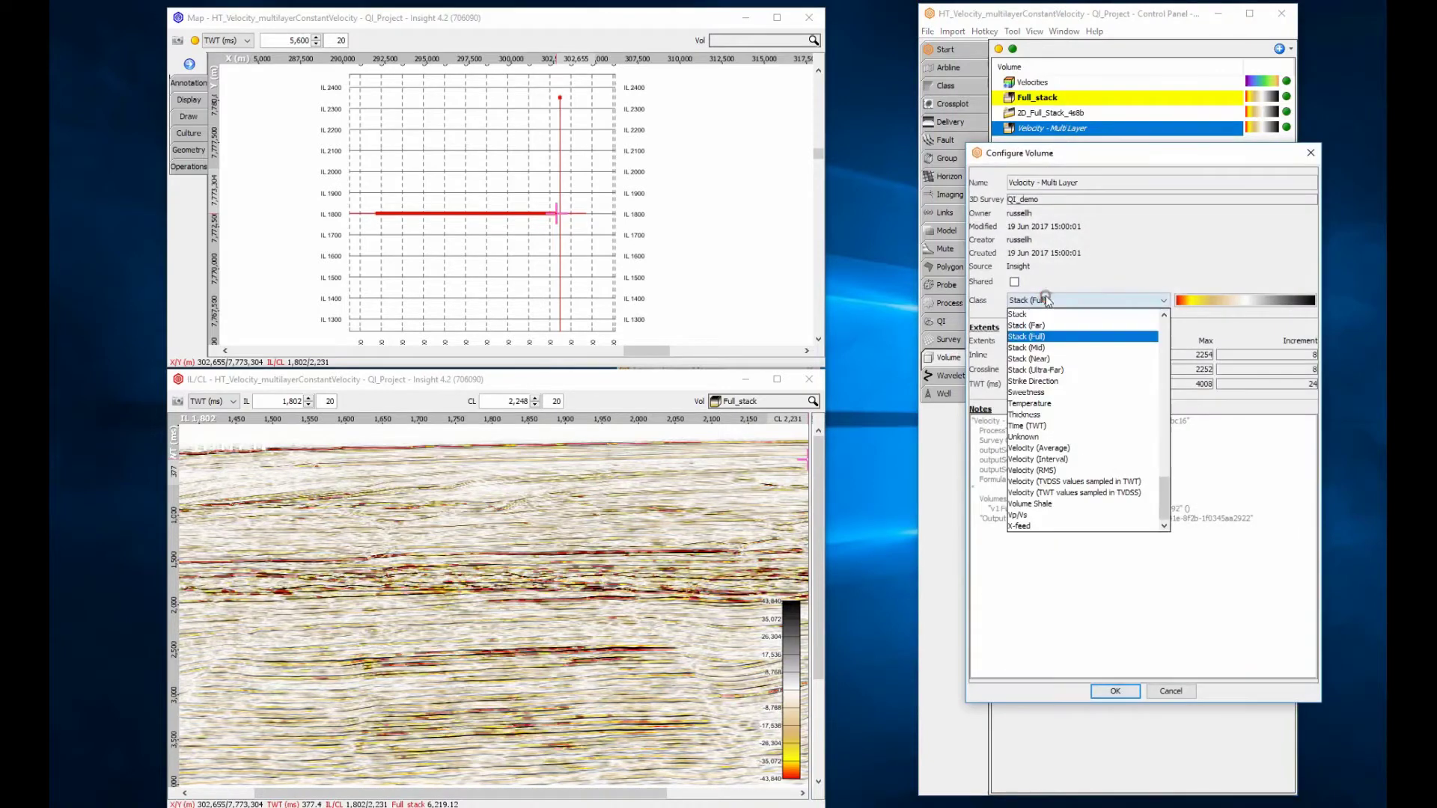
left_click(1115, 691)
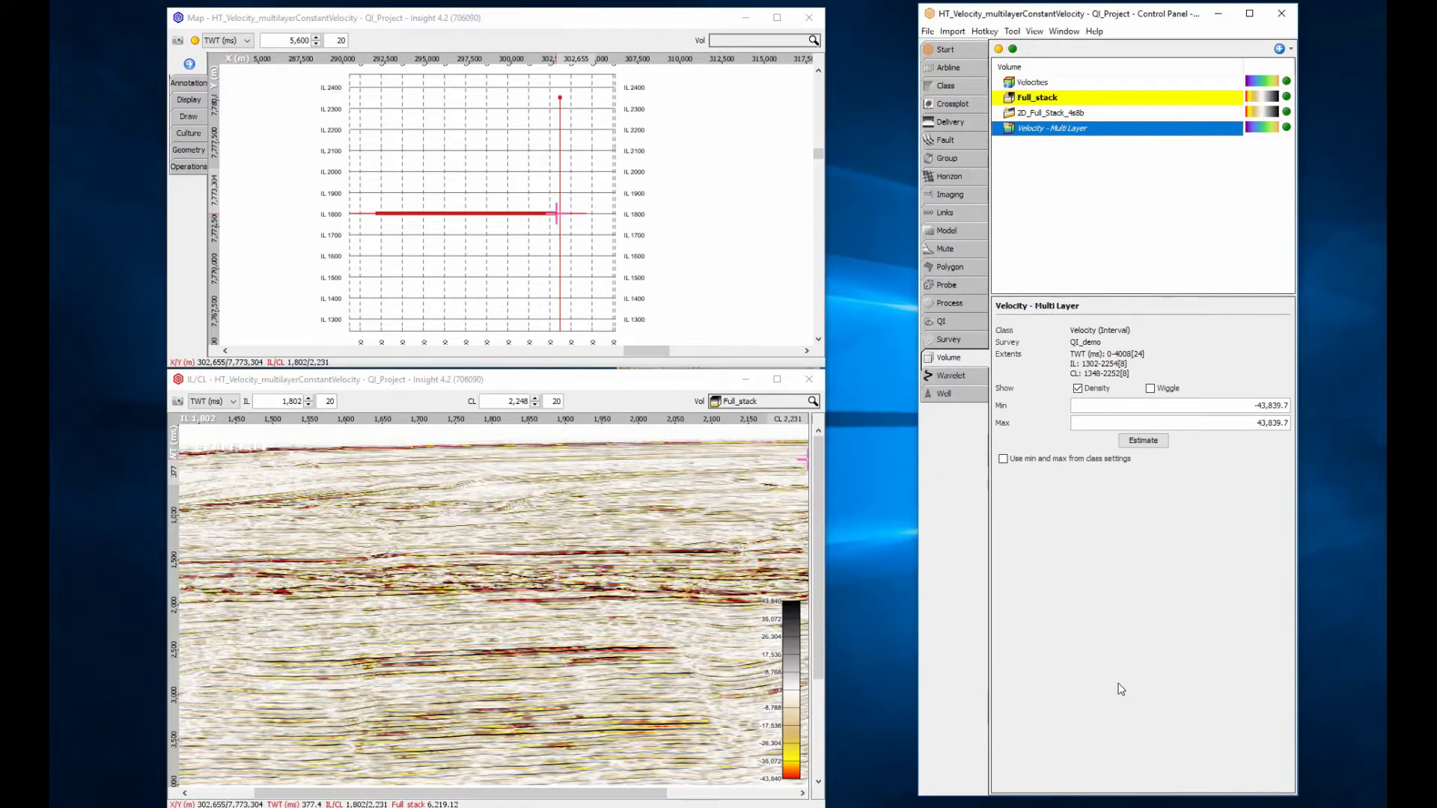
- Colour by the class min/max and show Velocity - Multi Layer on the inline section
left_click(1007, 459)
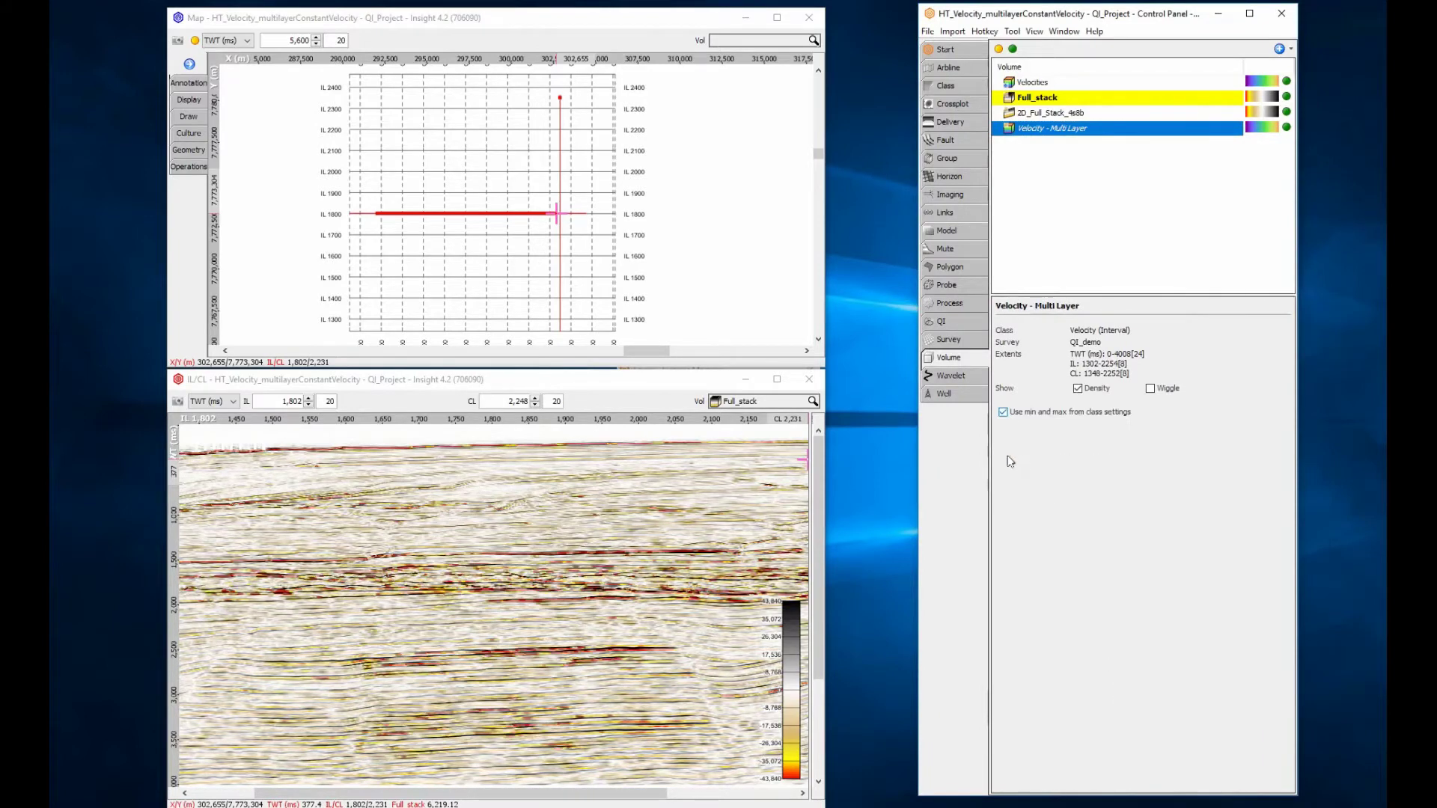
left_click(757, 401)
left_click(750, 496)
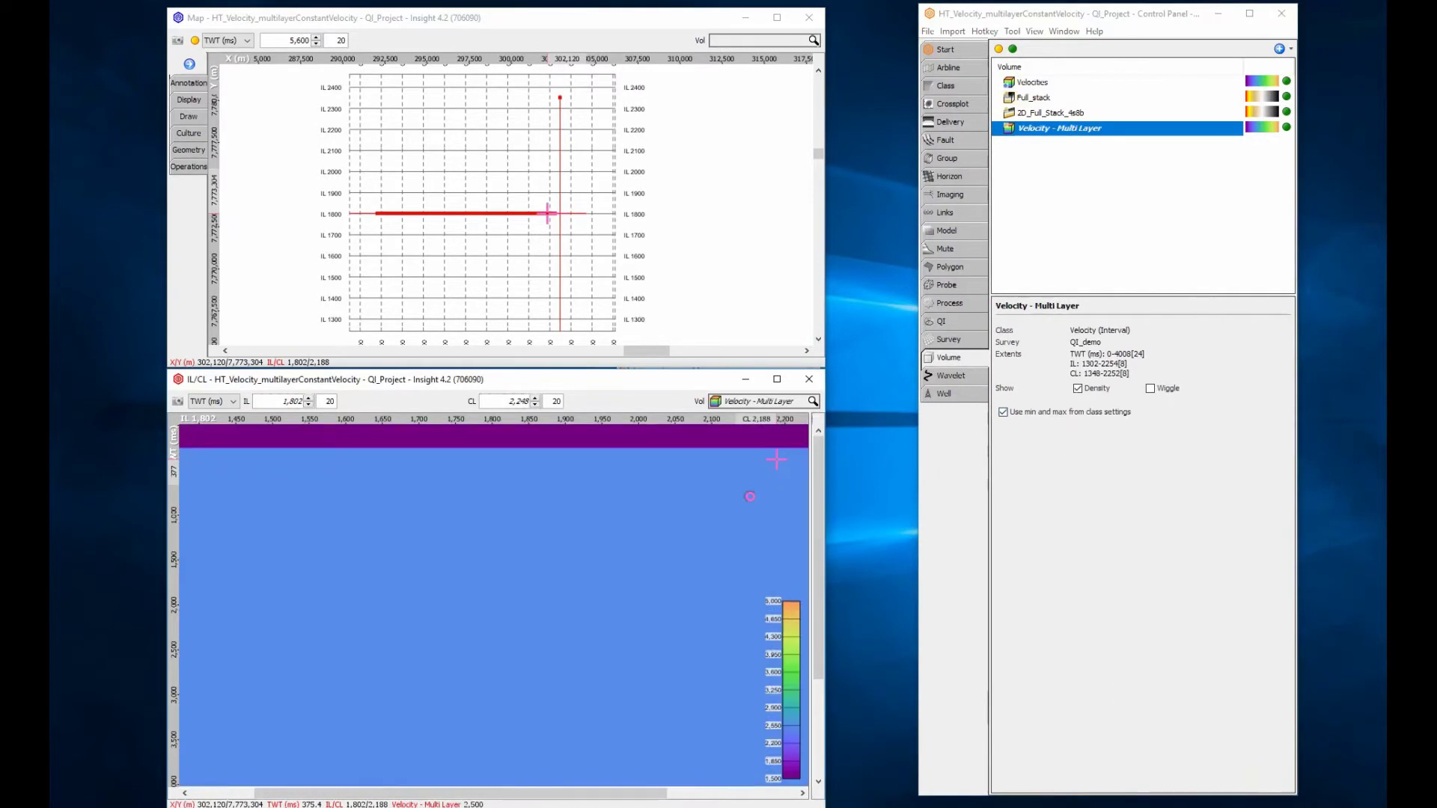
- Replace 2500 with a nested condition: 2500 above 2000 ms, 3500 below
left_click(950, 303)
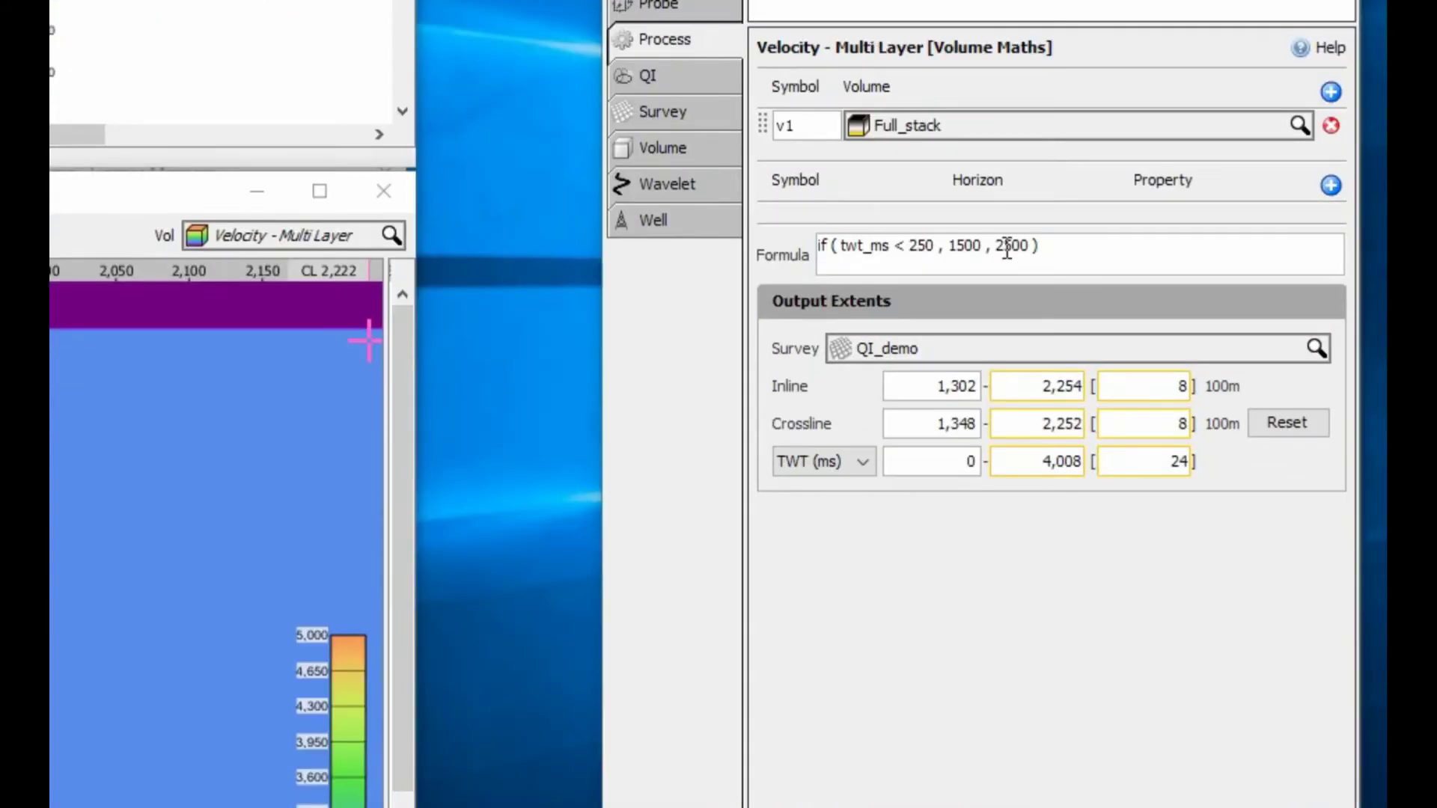
double_click(1008, 244)
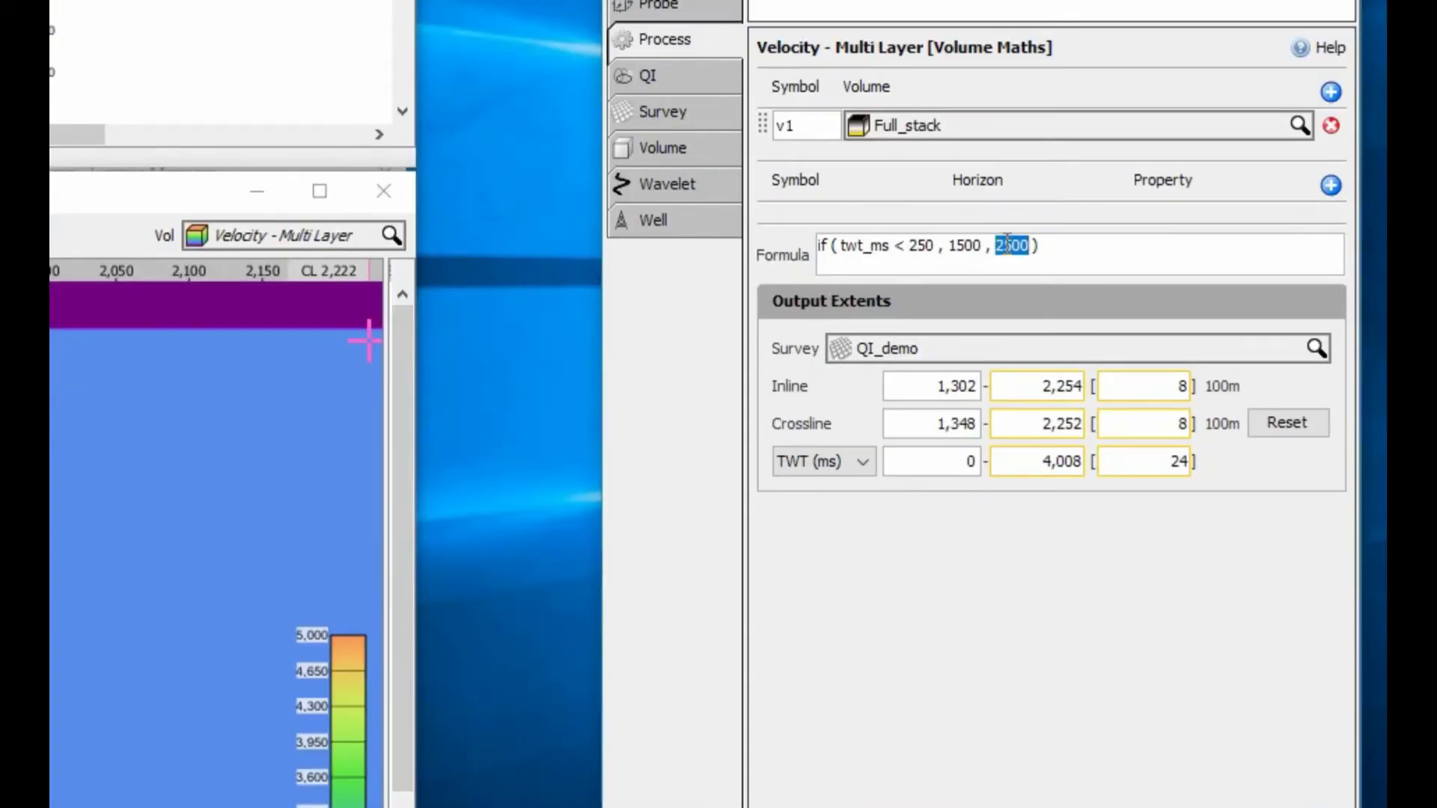
key("Return")
type("if ( twt_ms < 2000 , 2500 ,")
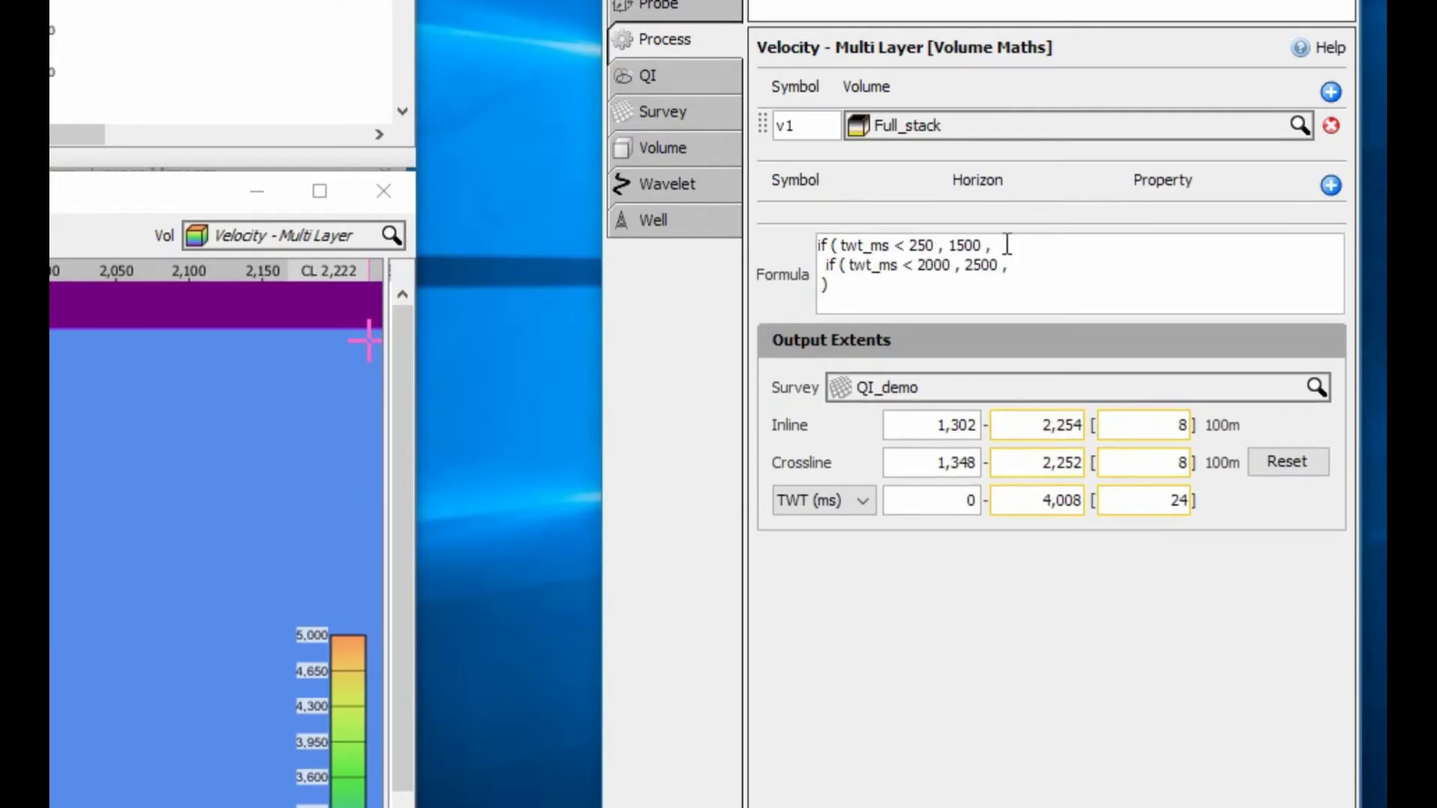
type("3500 ")
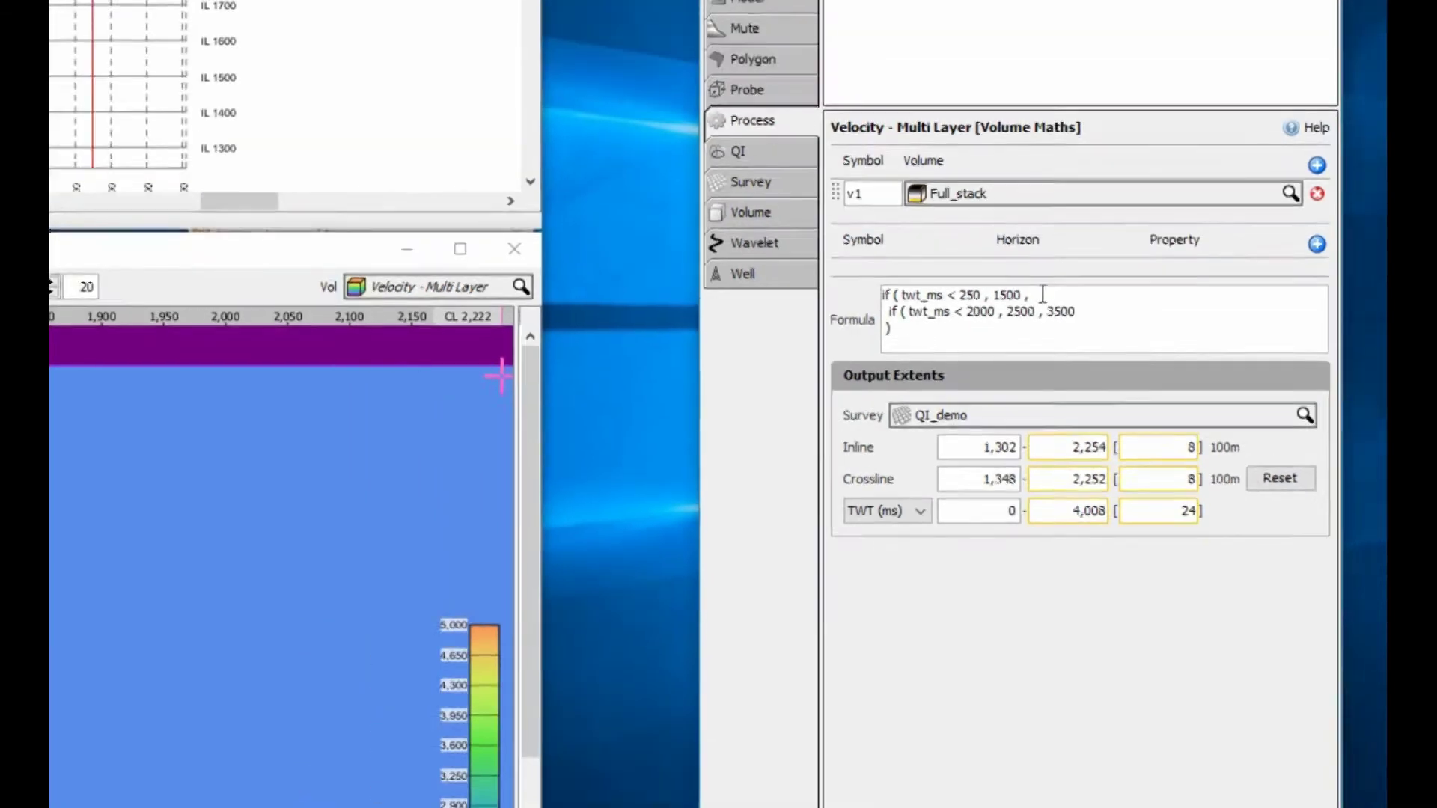
type(")")
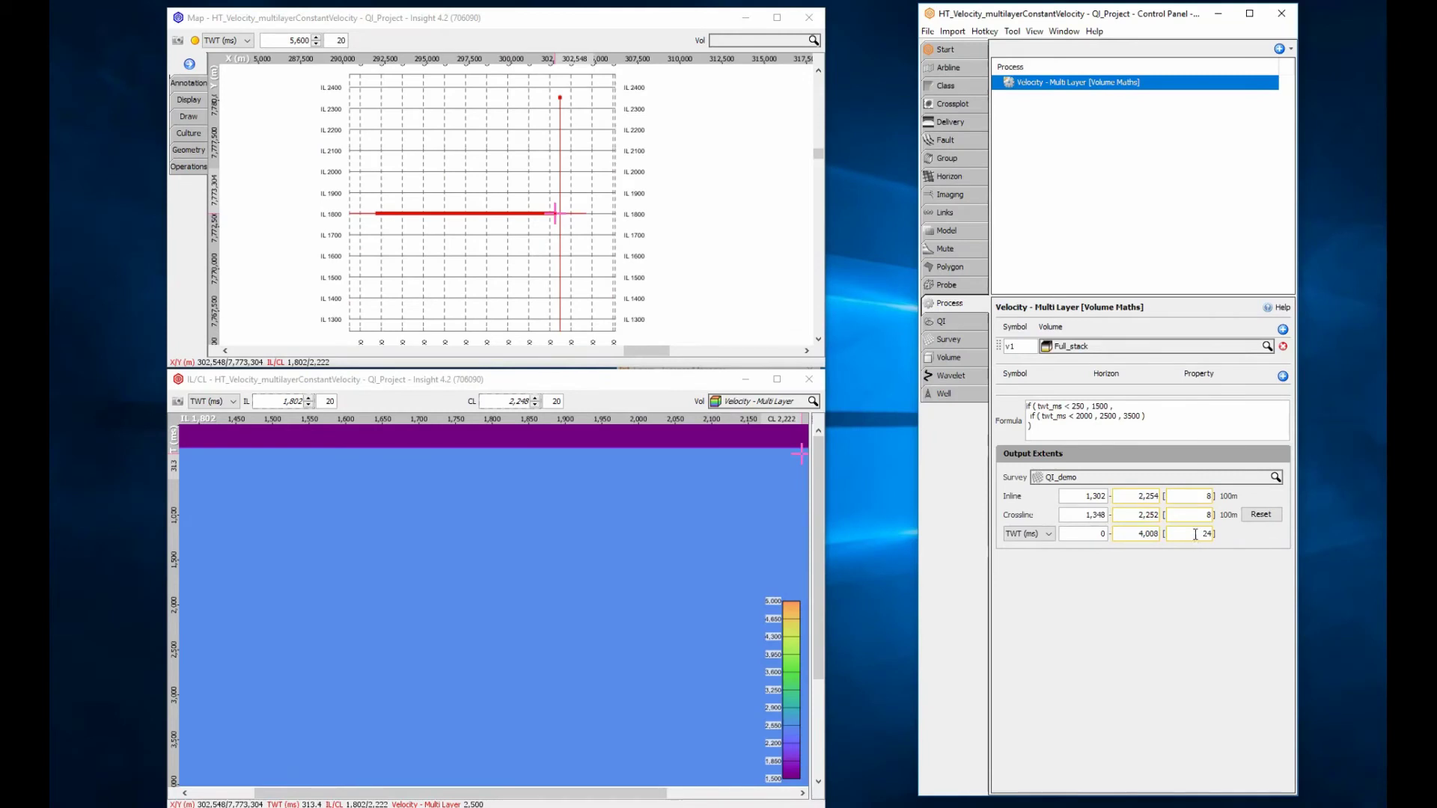
double_click(1195, 534)
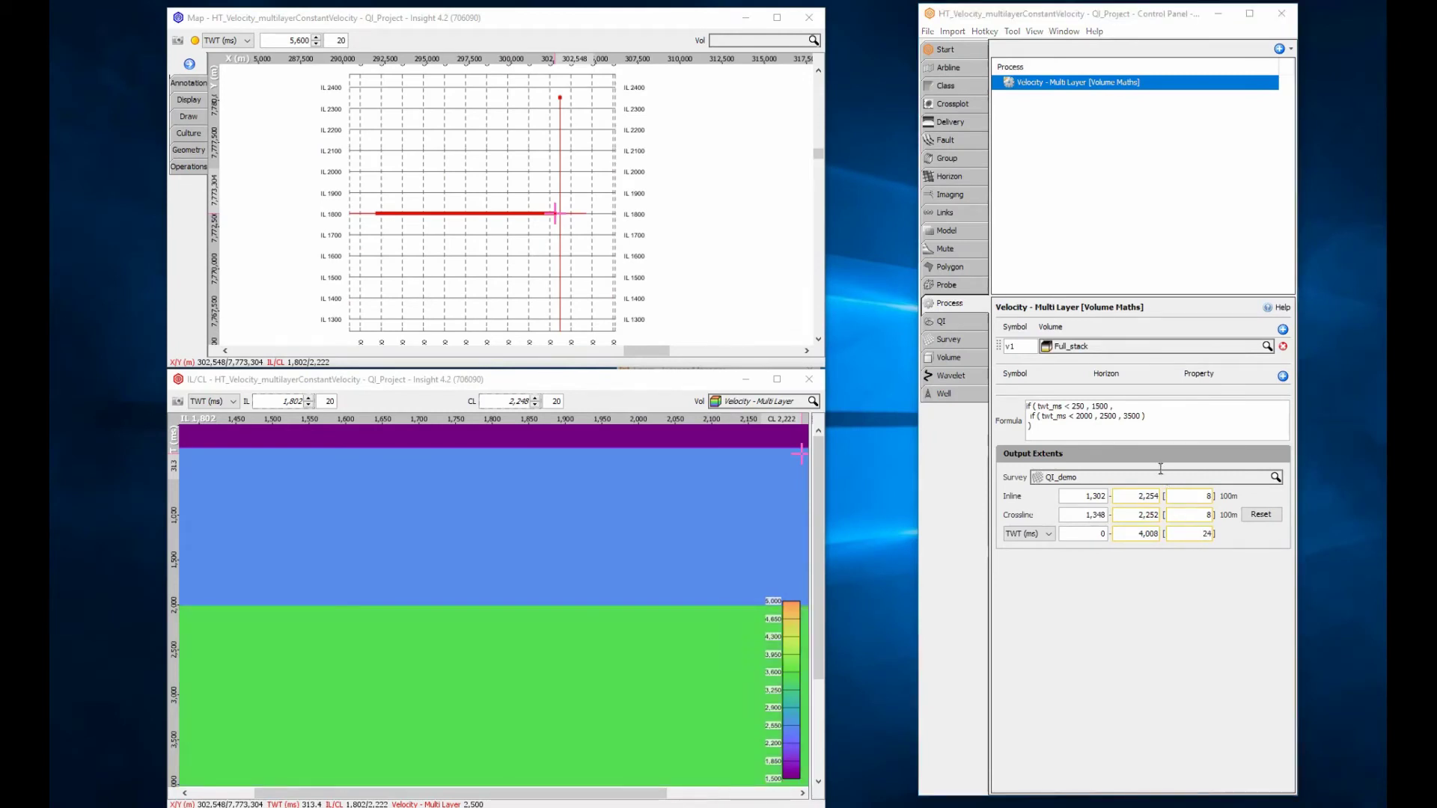
- Replace the final 3500 with a nested condition: 2750 above 3000 ms, 3500 below
double_click(1132, 416)
key("BackSpace")
key("Return")
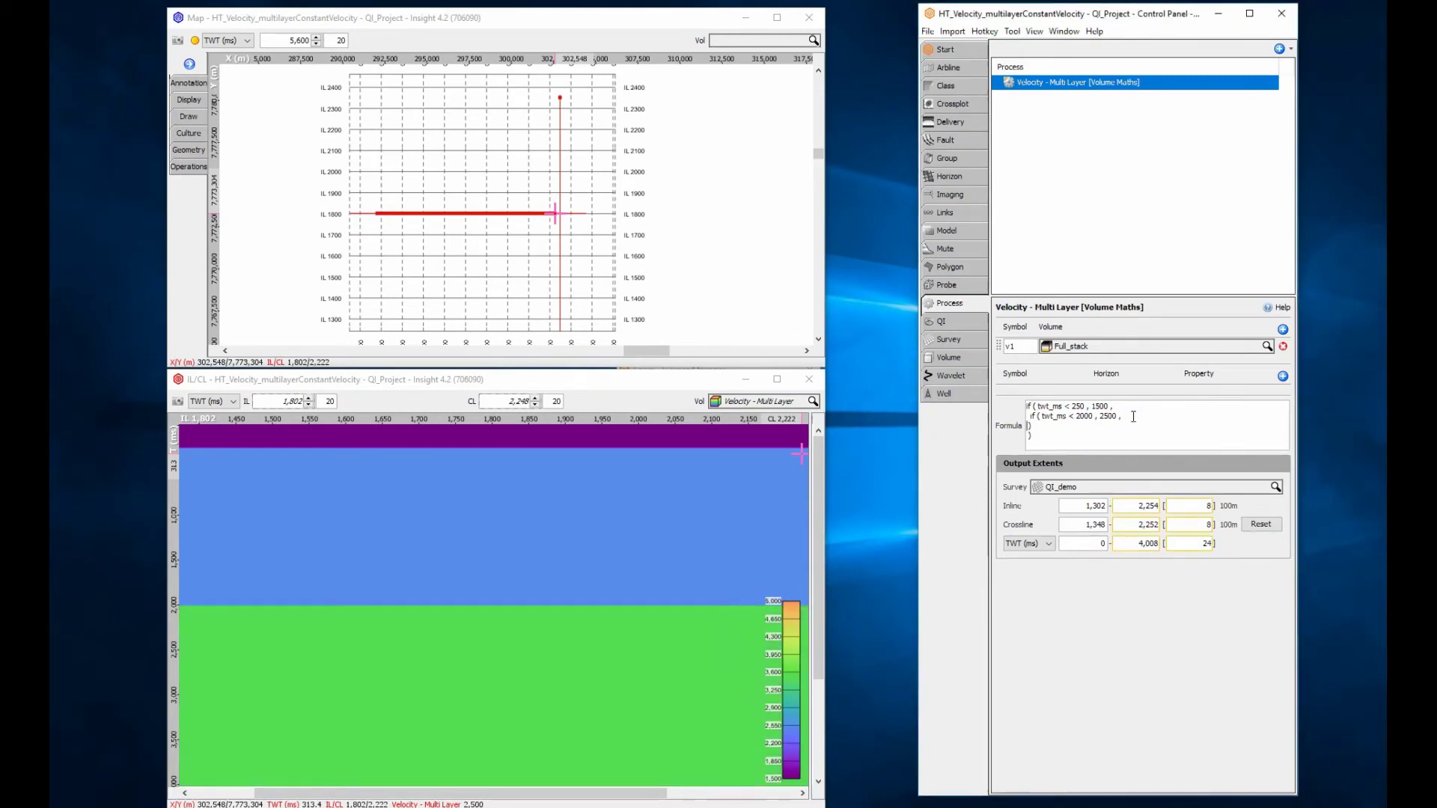
type("if ( twt_ms < 3000 , 2750 , 3500 )")
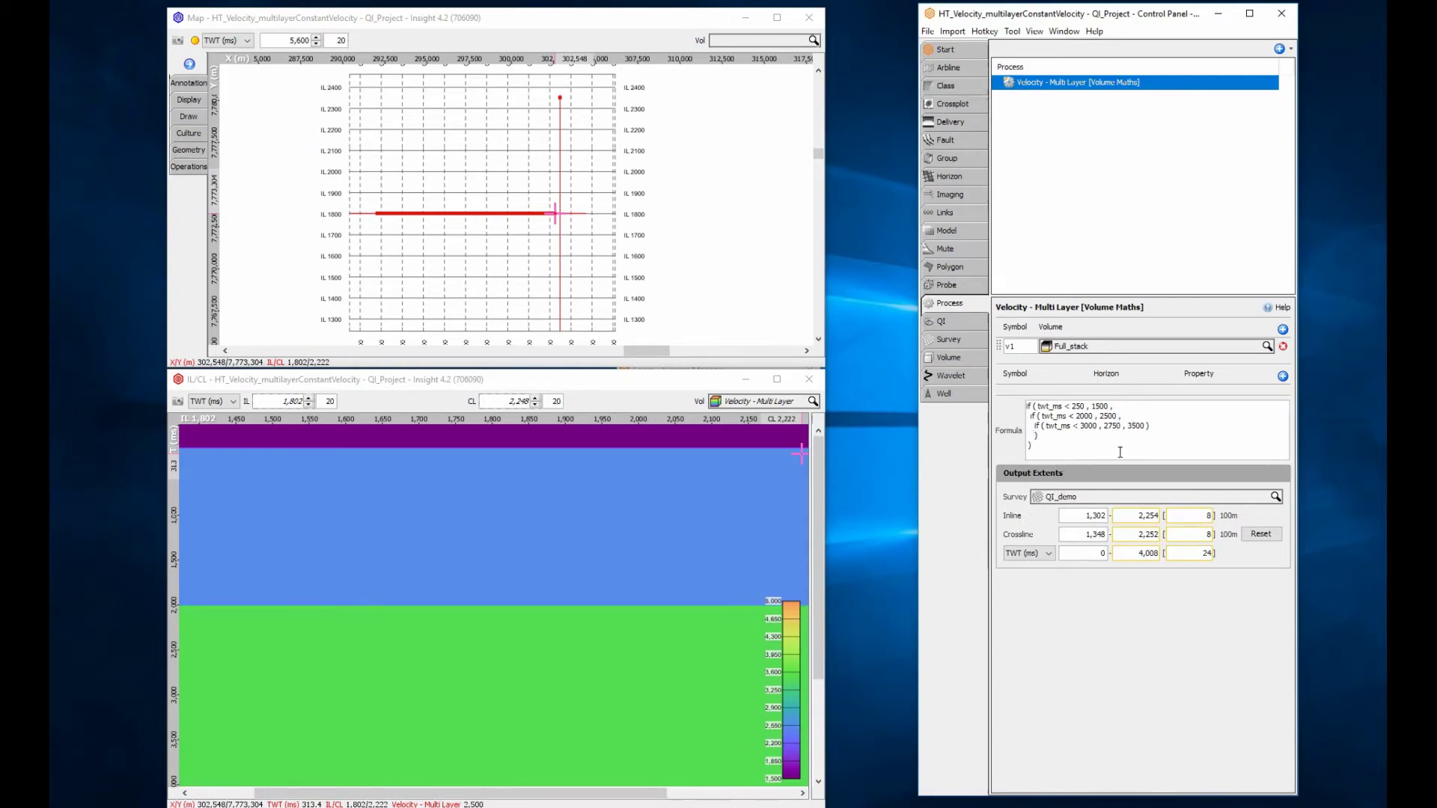
- Rerun the four-layer formula and overlay the SeaBed, BaseRes and BCarbs horizons on the section
left_click(1182, 547)
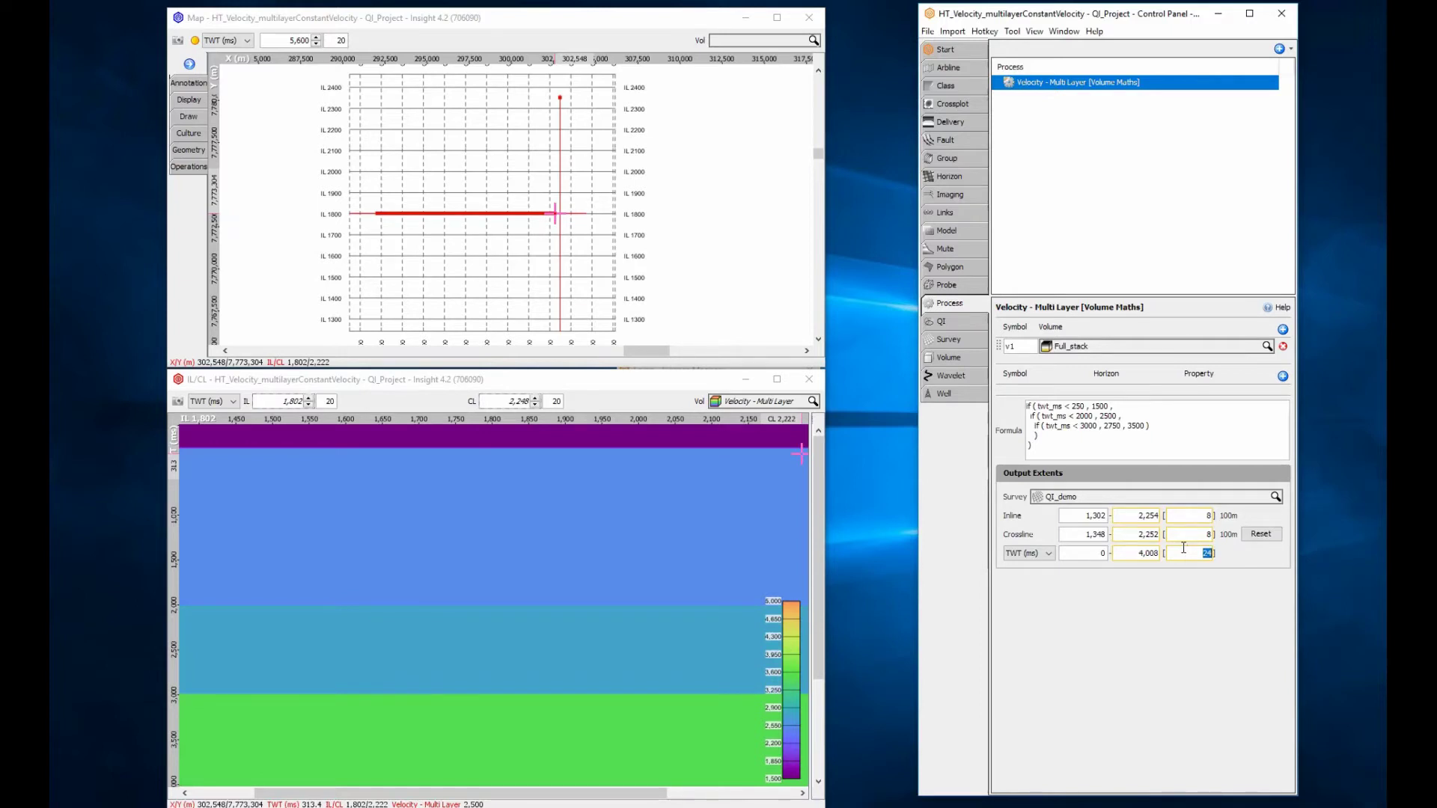
left_click(979, 177)
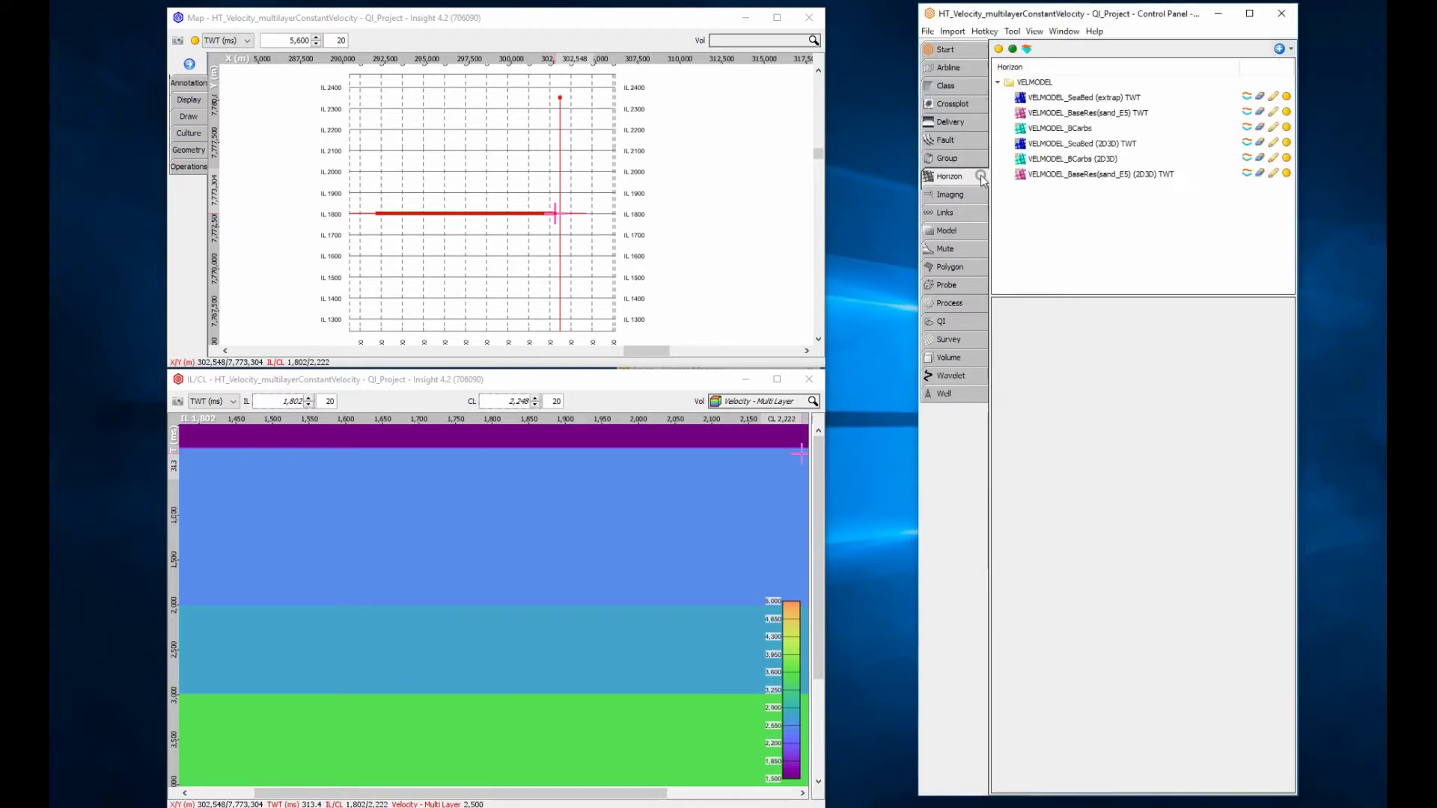
left_click(1285, 97)
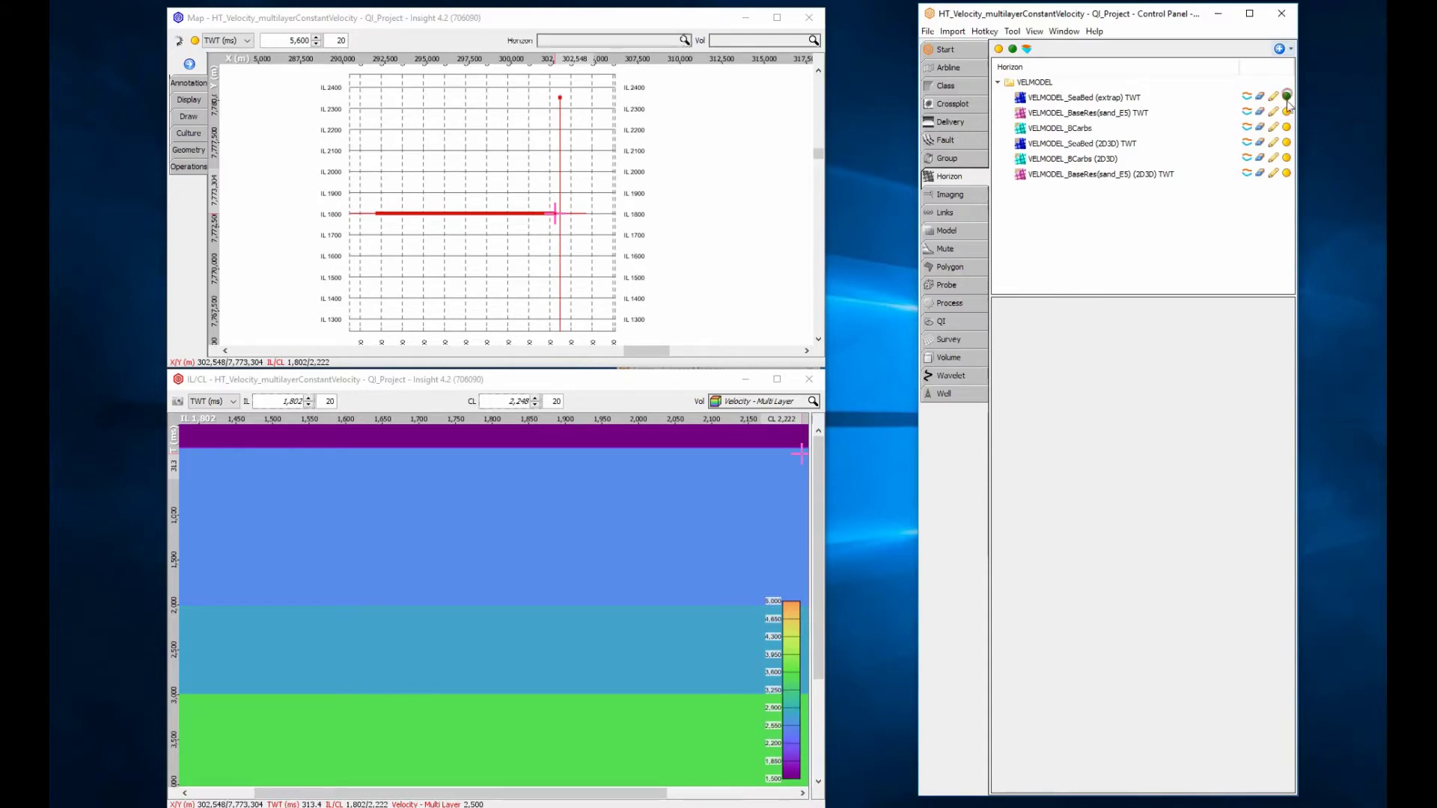
left_click(1285, 112)
left_click(1286, 128)
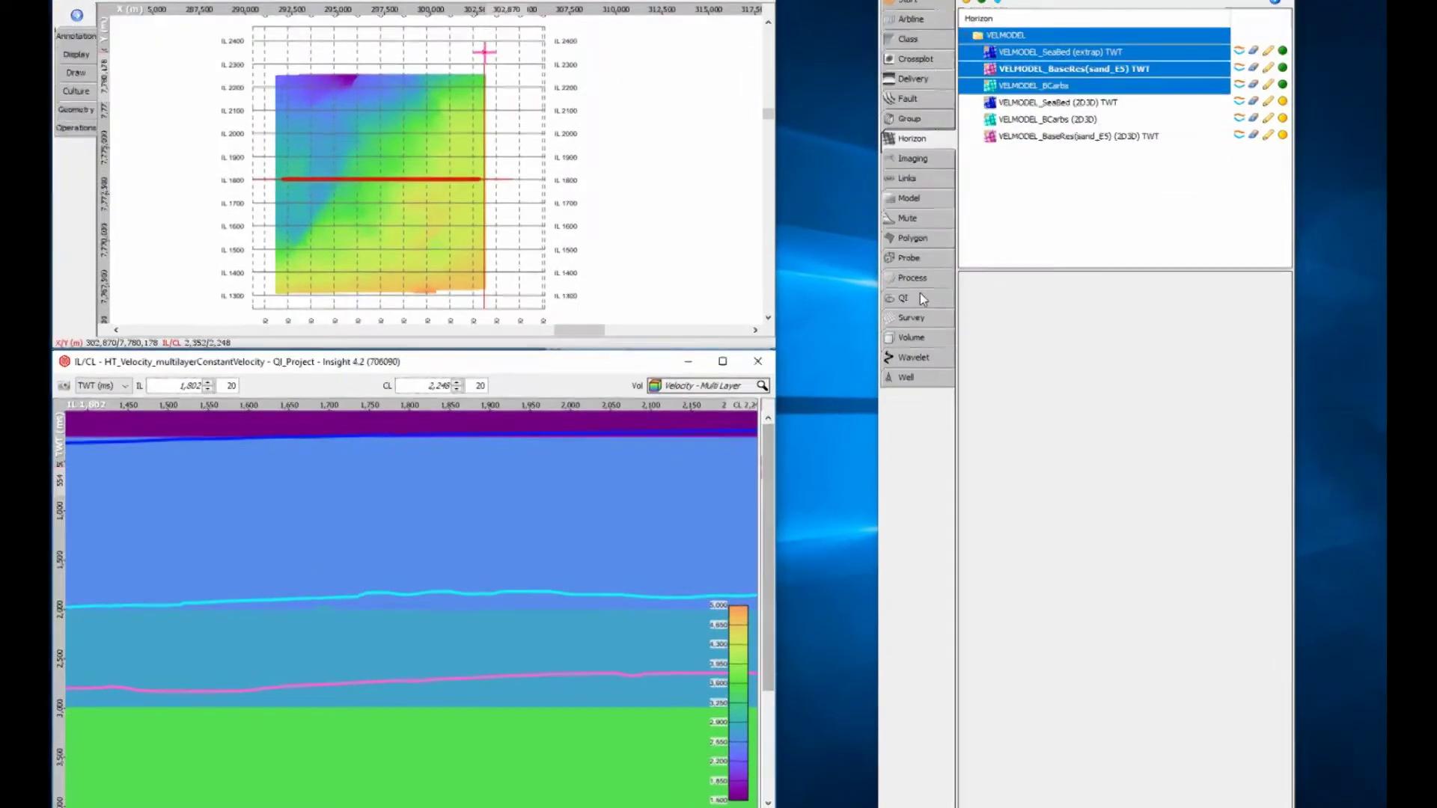
- Add horizon inputs h1 SeaBed (extrap), h2 VELMODEL_BCarbs and h3 BaseRes(sand_E5) TWT
left_click(948, 303)
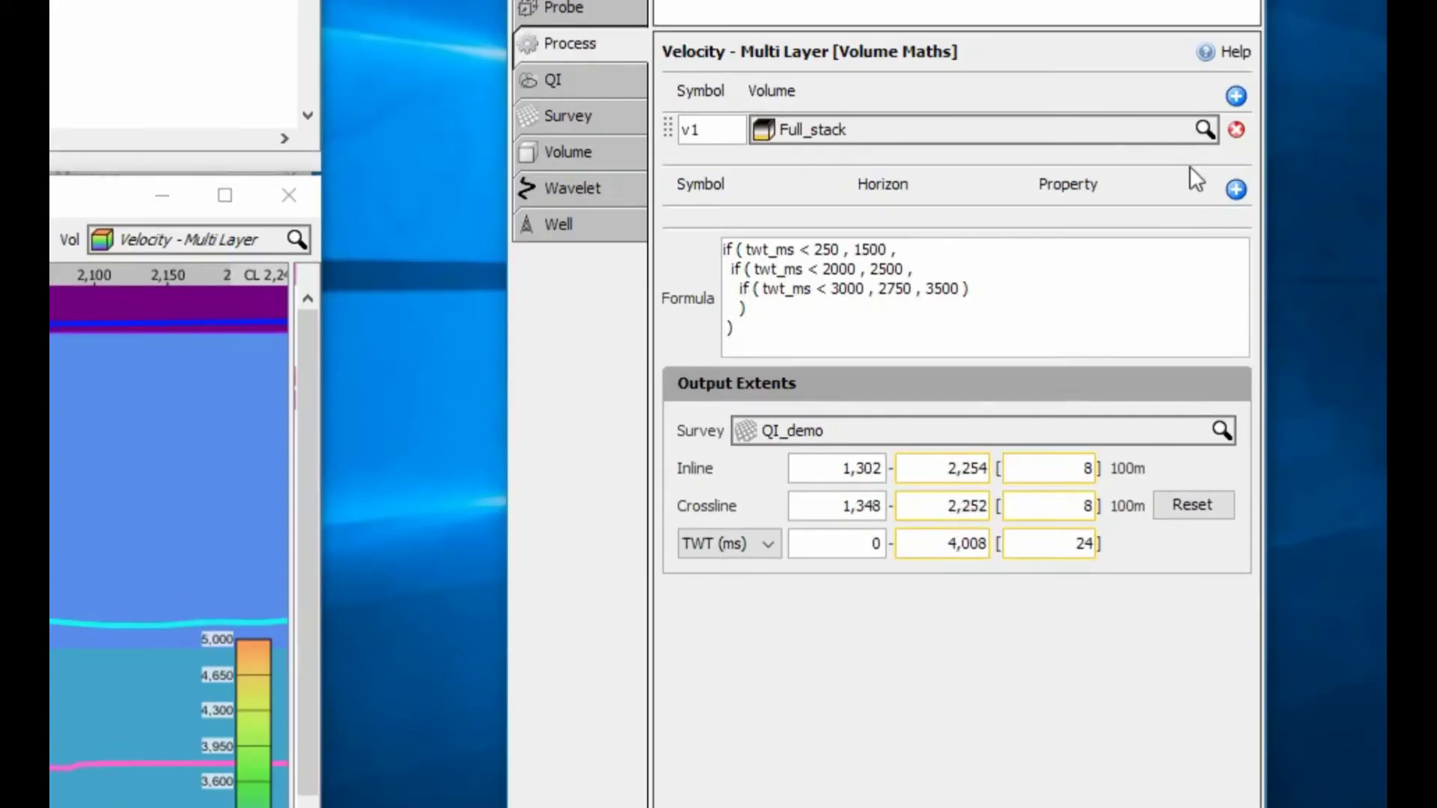
left_click(1237, 189)
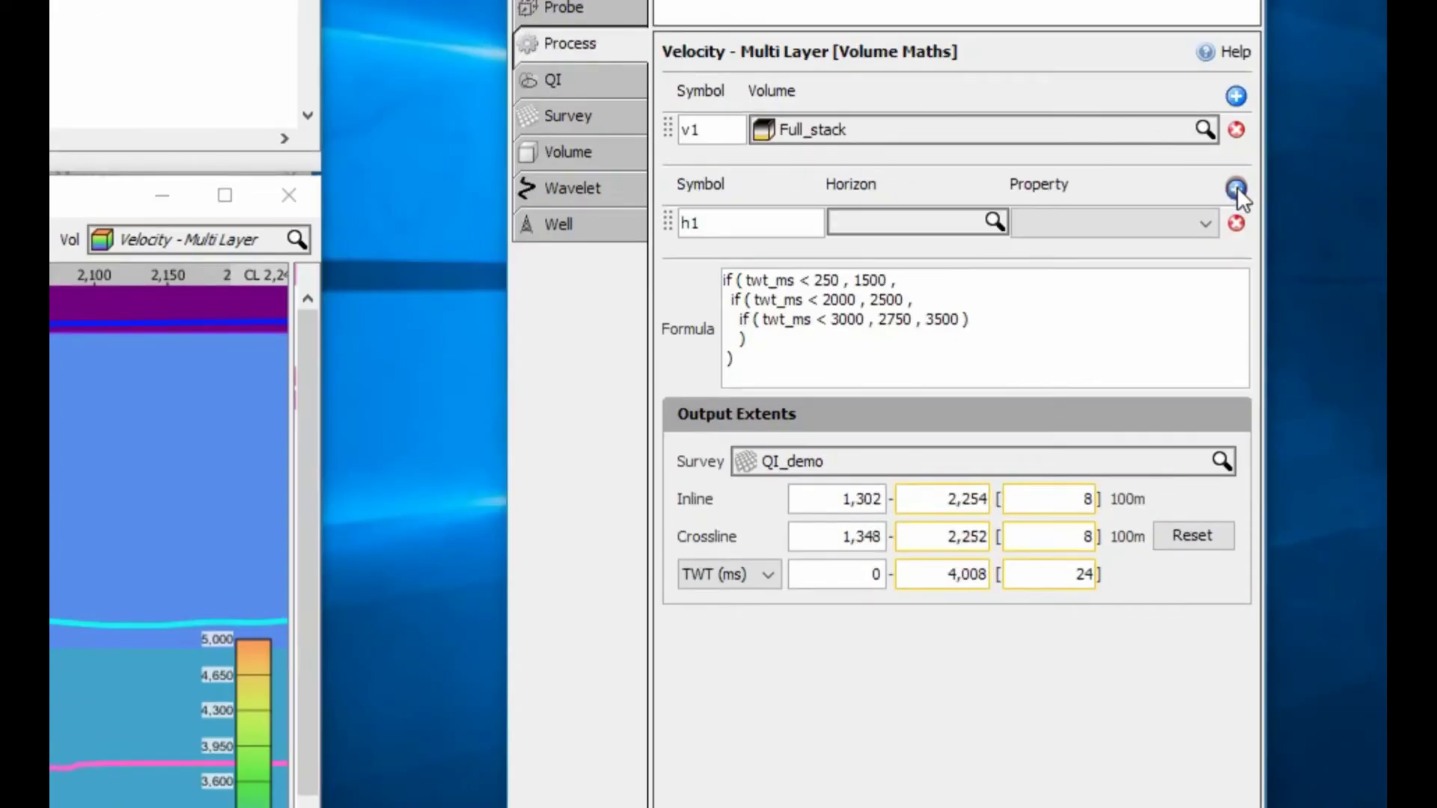
left_click(1236, 188)
left_click(1236, 190)
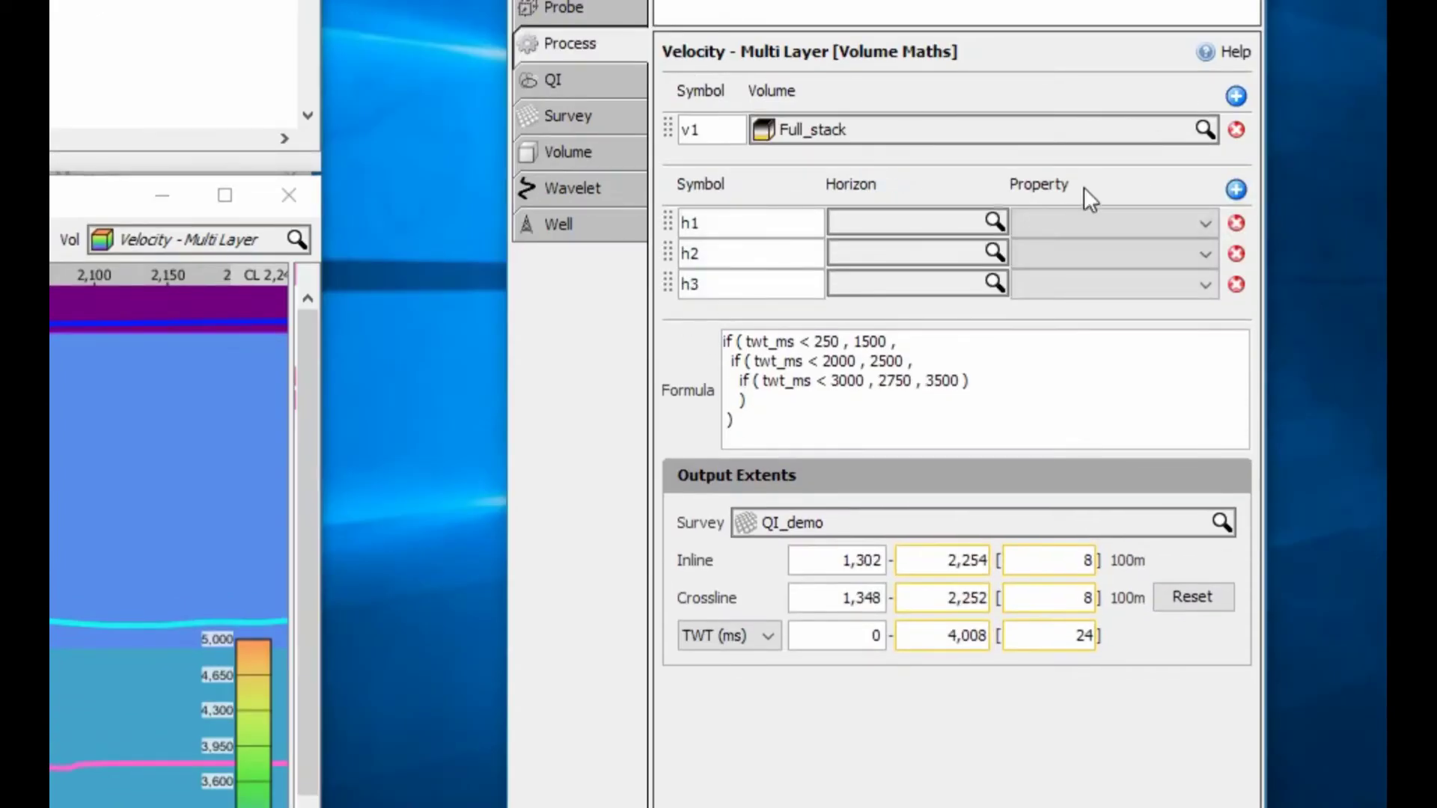
left_click(941, 222)
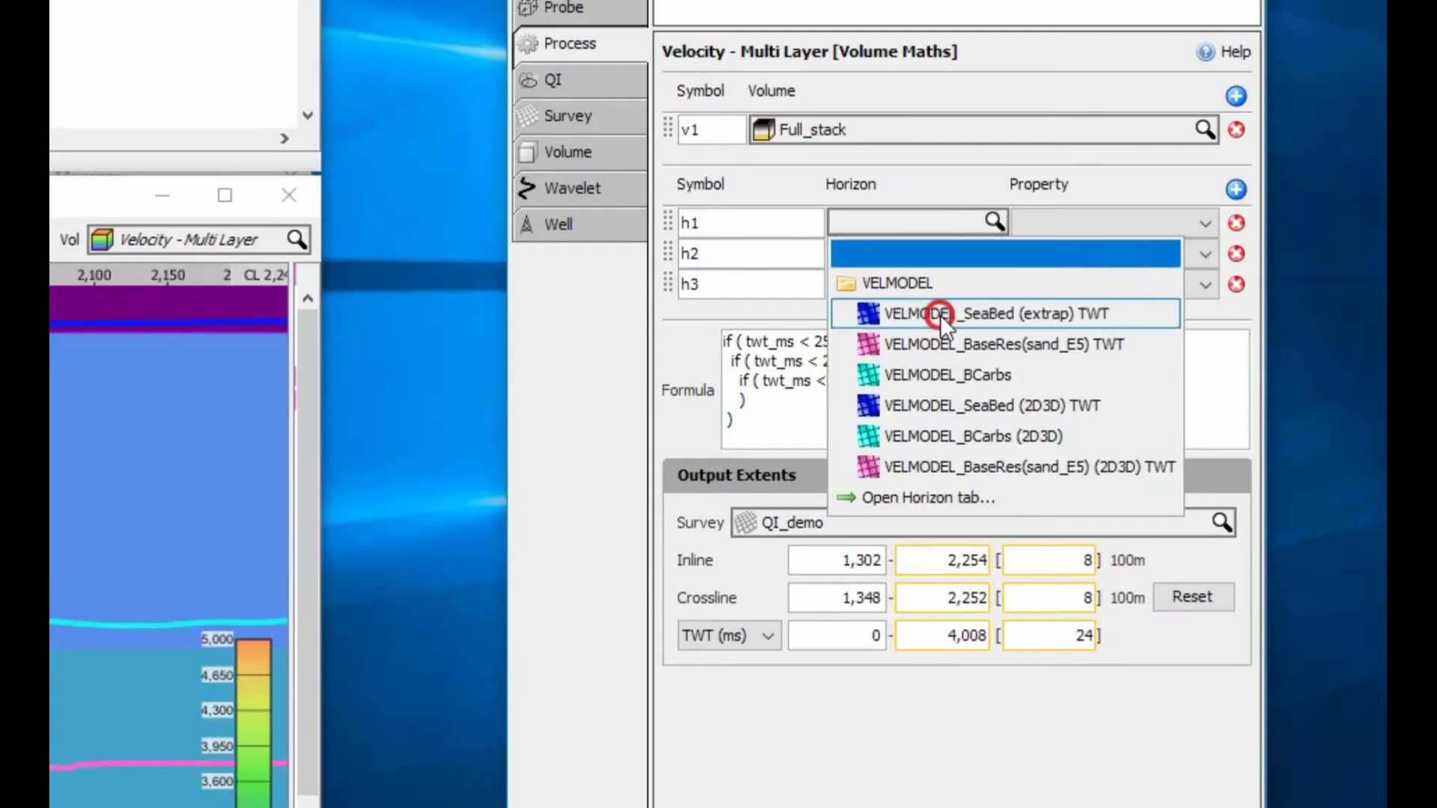
left_click(940, 315)
left_click(925, 254)
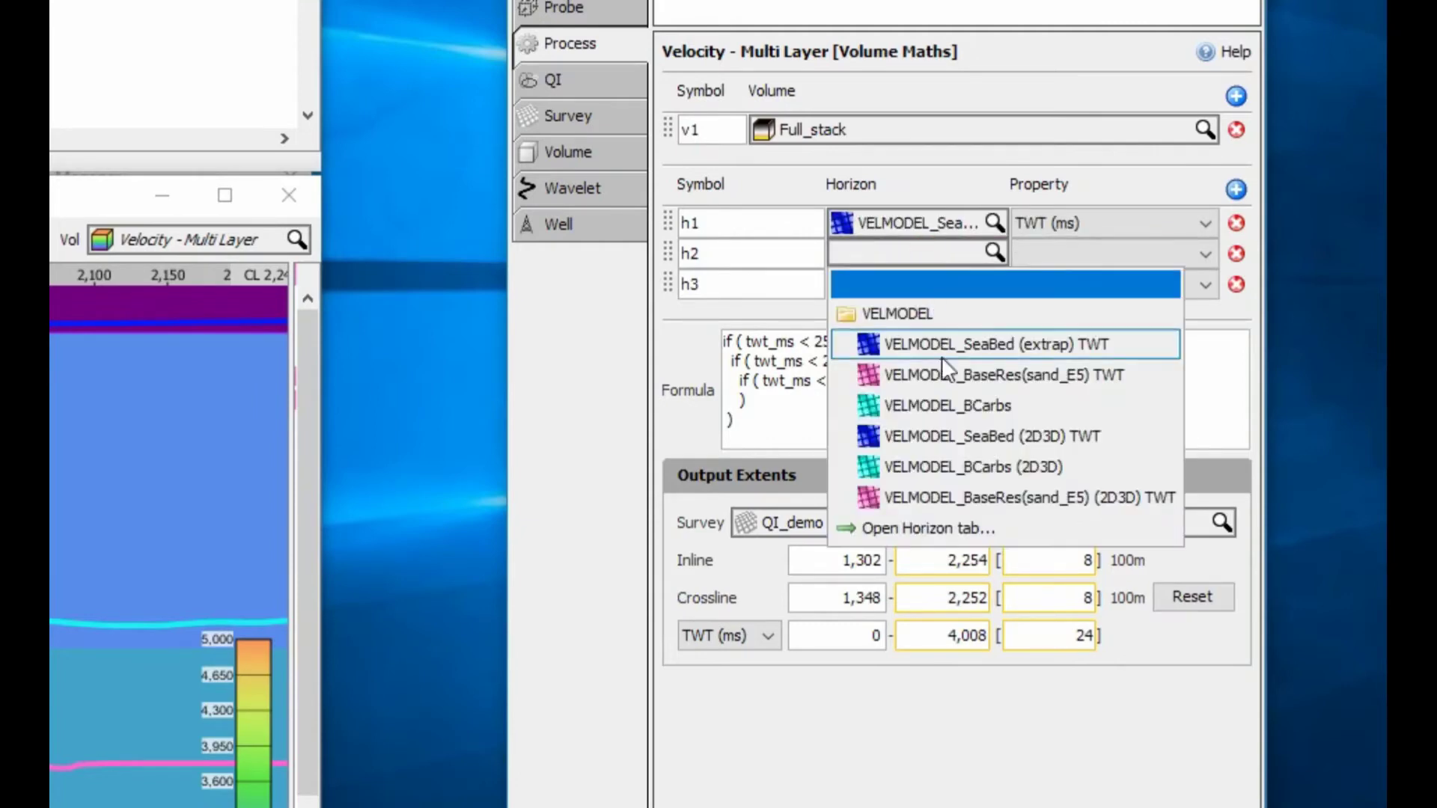
left_click(943, 400)
left_click(915, 283)
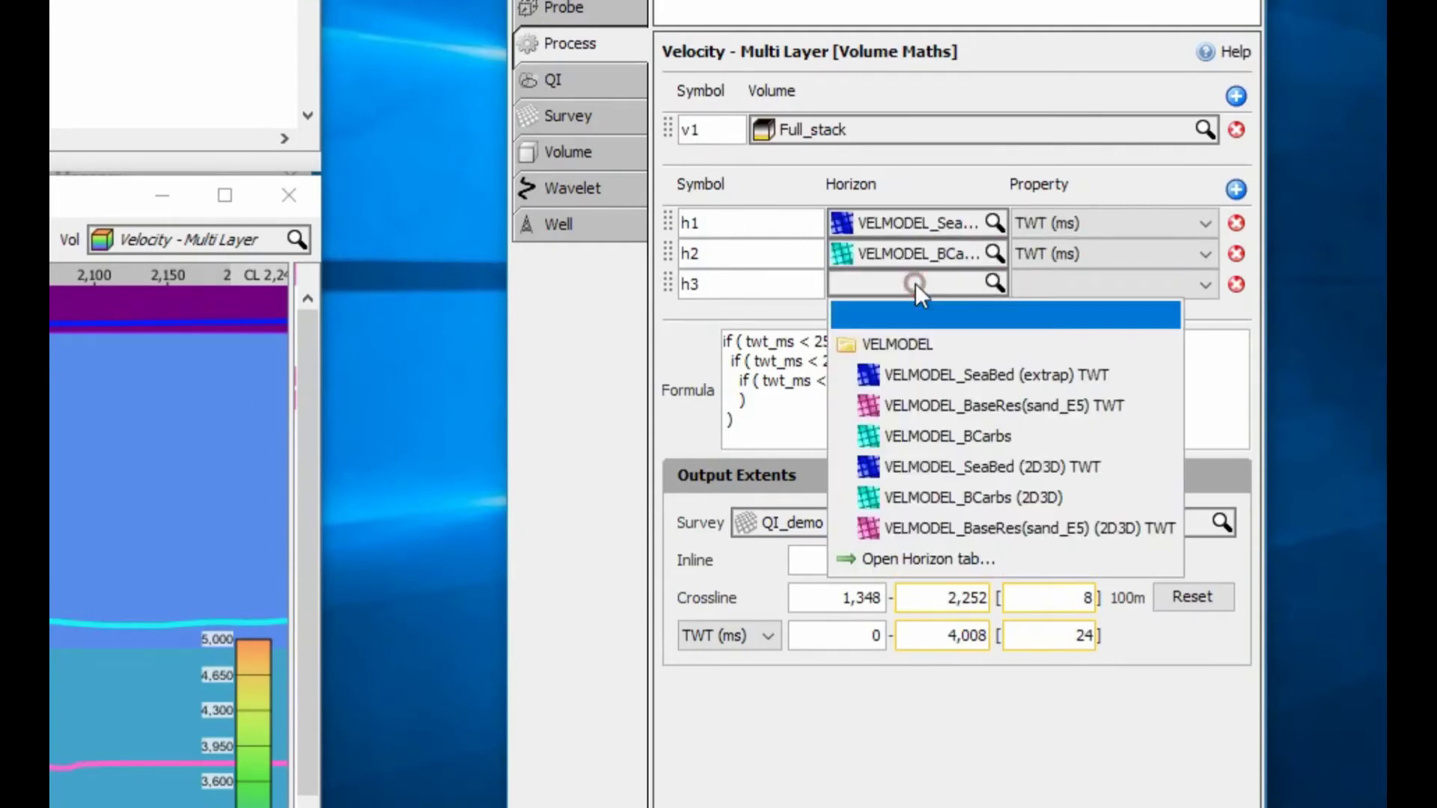
left_click(935, 405)
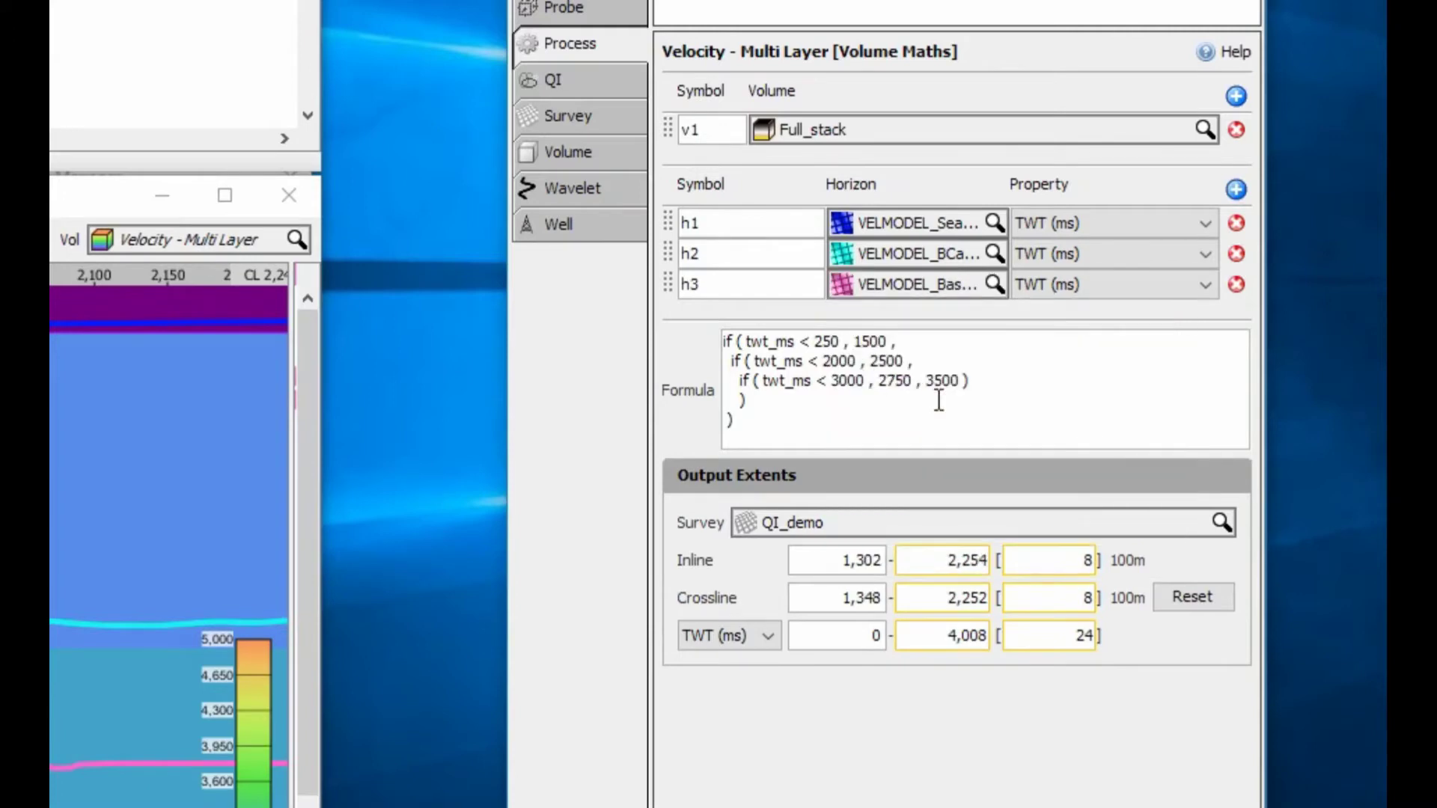
- Replace the fixed times 250, 2000 and 3000 in the formula with h1, h2 and h3
double_click(829, 342)
type("h1")
double_click(840, 362)
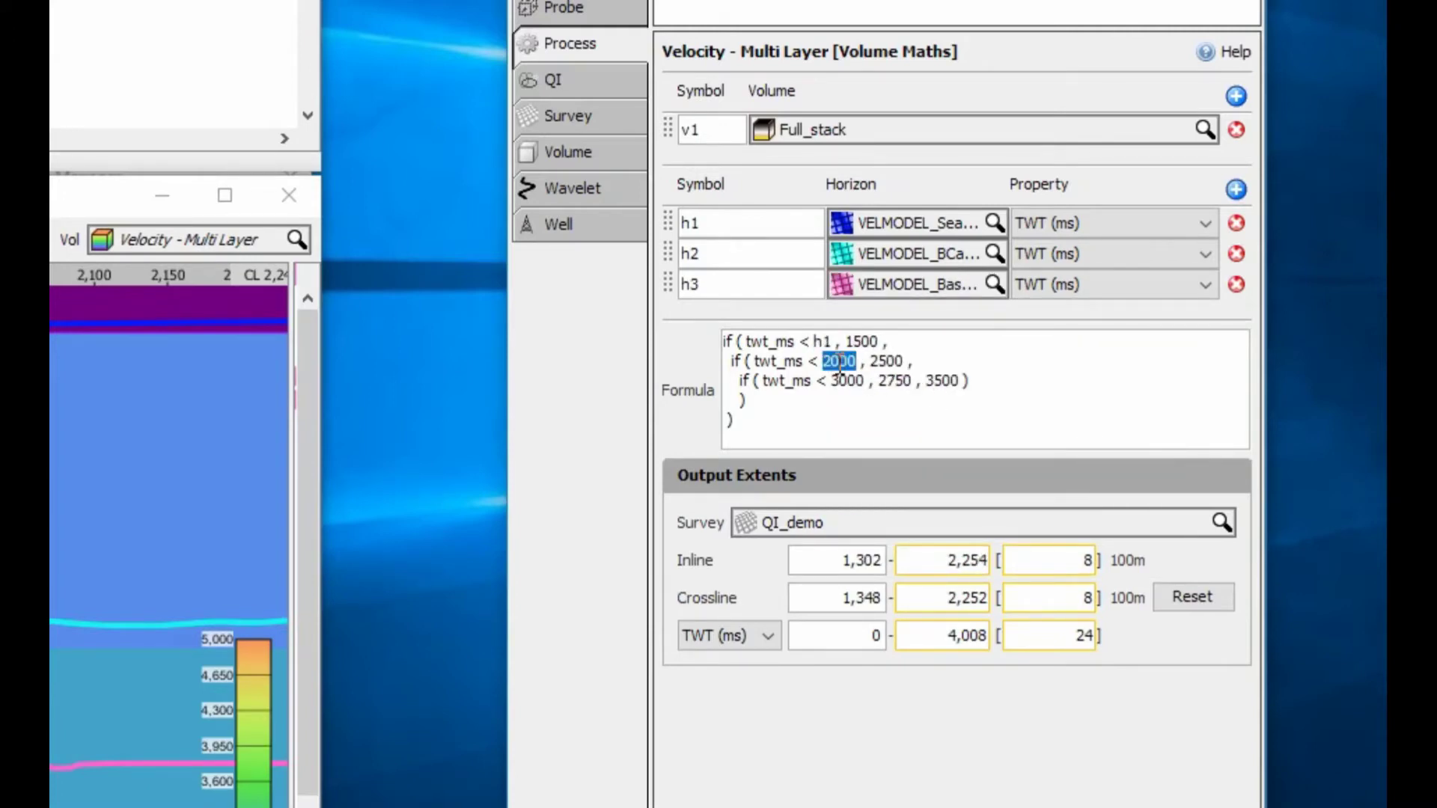
type("h2")
double_click(844, 381)
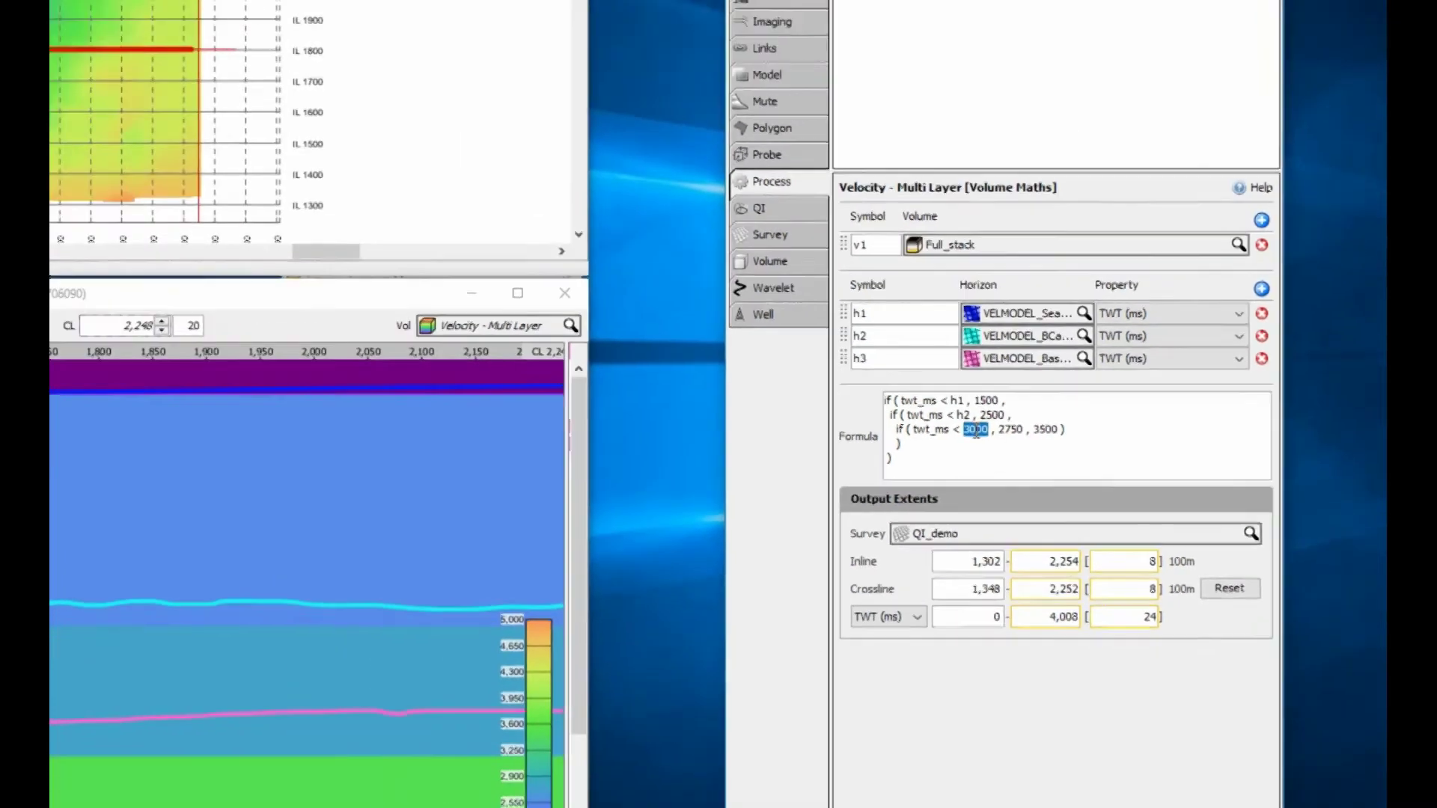
type("h3")
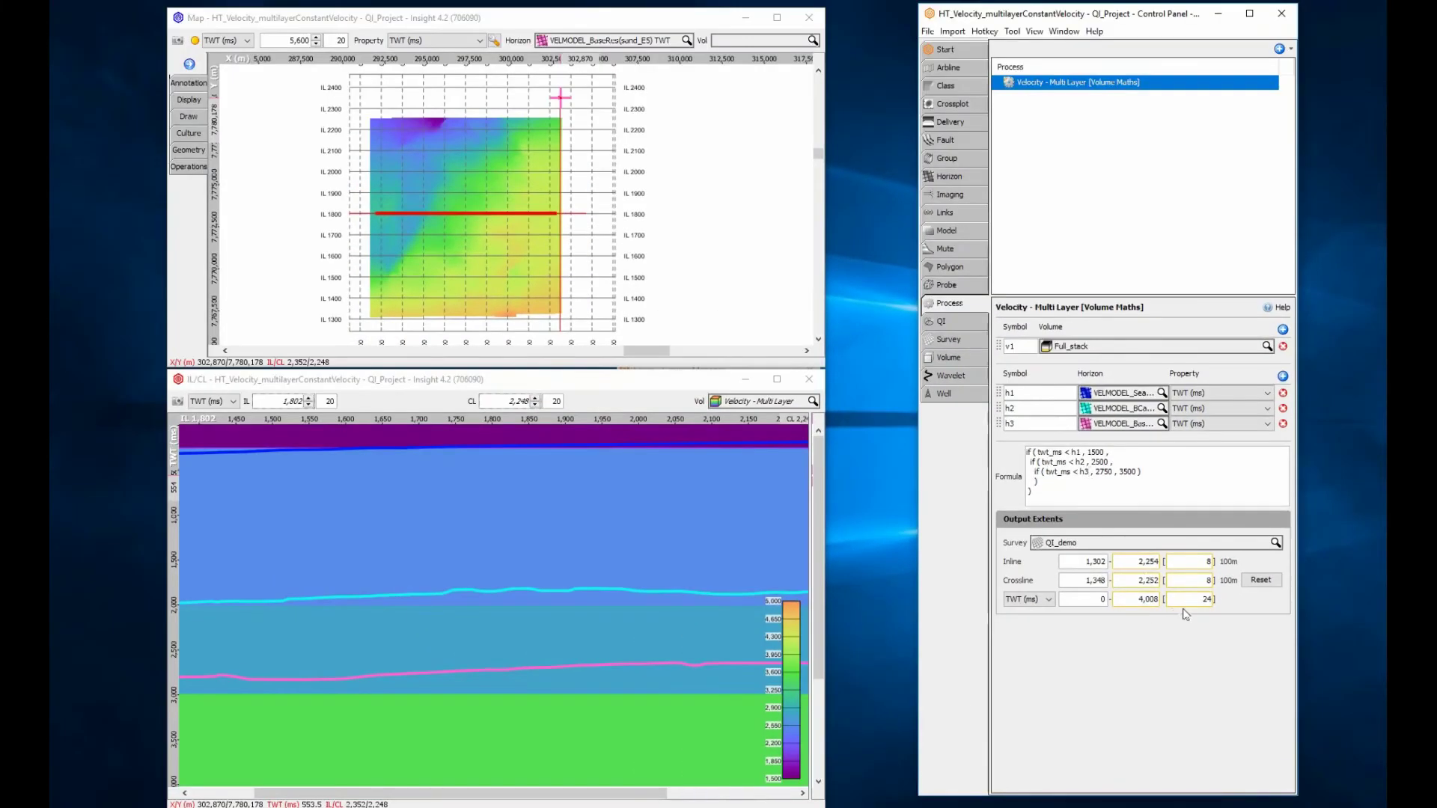
double_click(1178, 605)
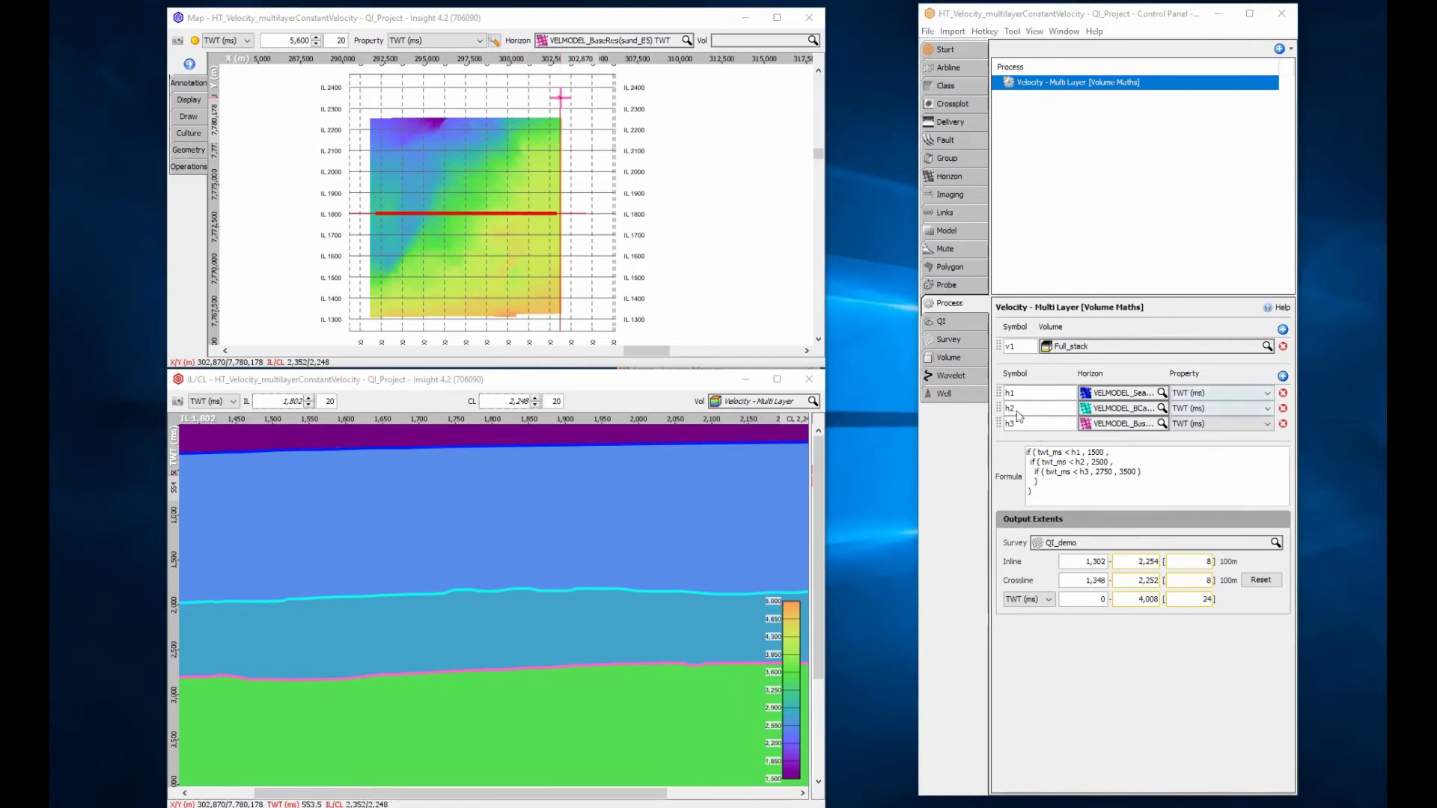
- Turn on the Lineset_GPCT93_NE 2D lines and zoom the map out to see them all
left_click(949, 340)
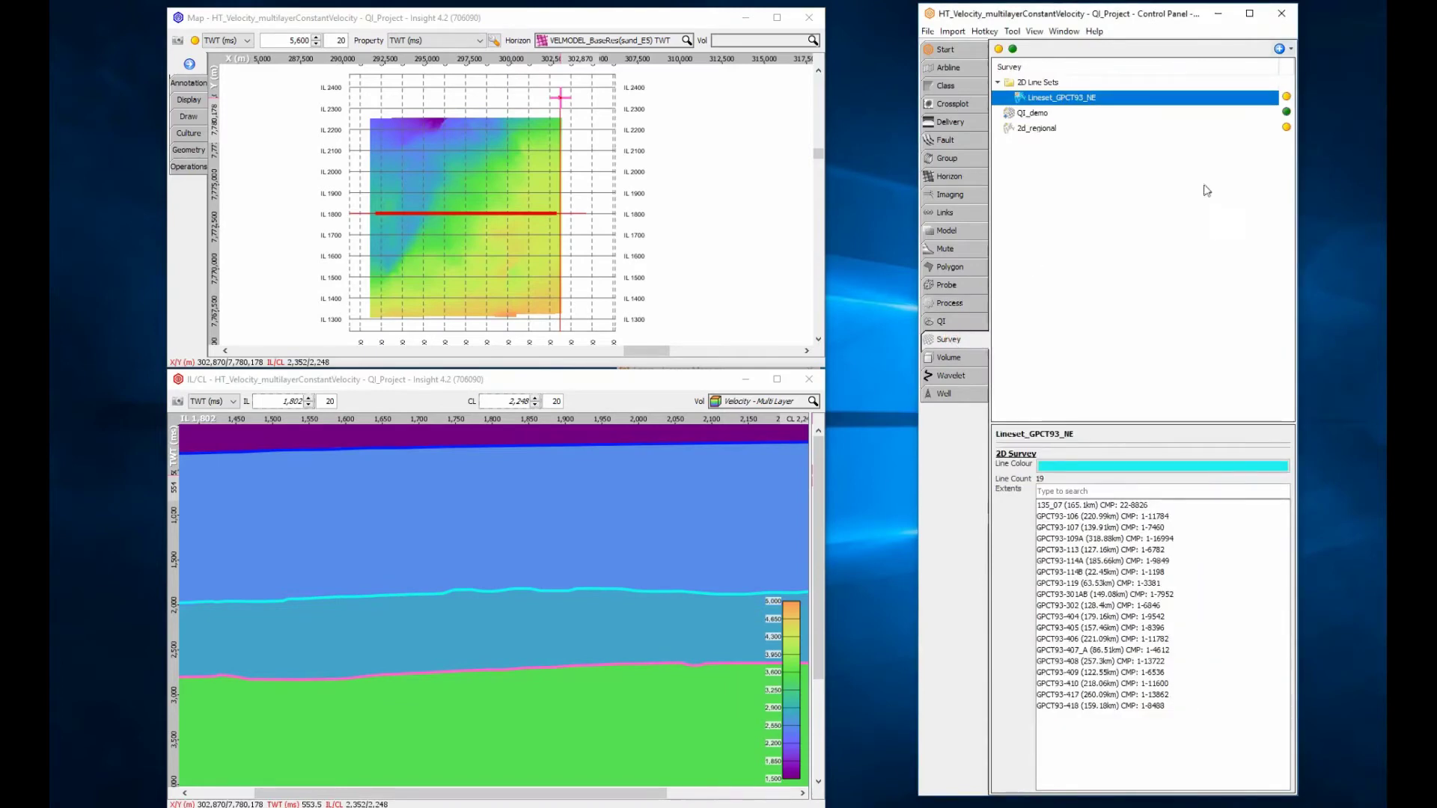
left_click(1285, 96)
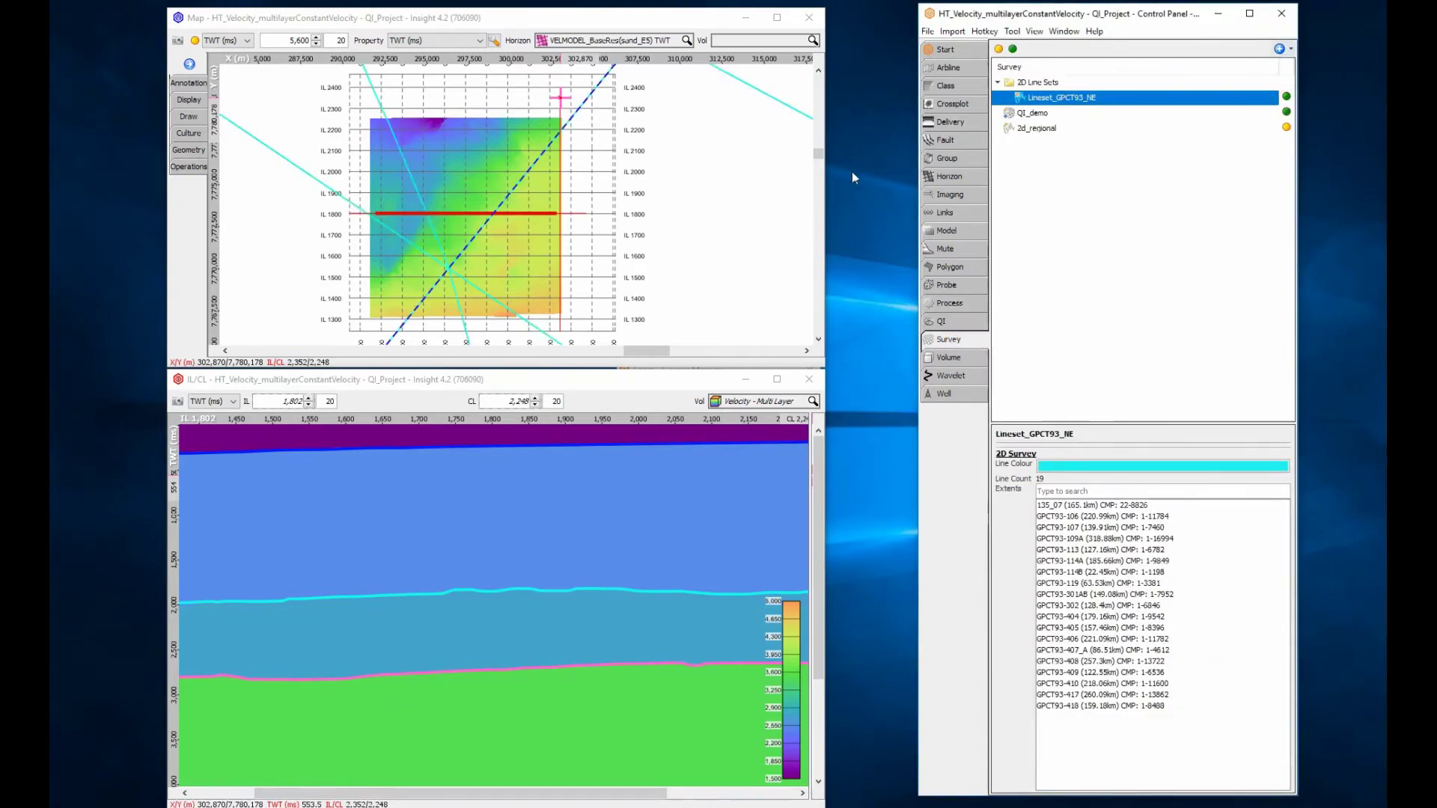
scroll(724, 315, "down", 3)
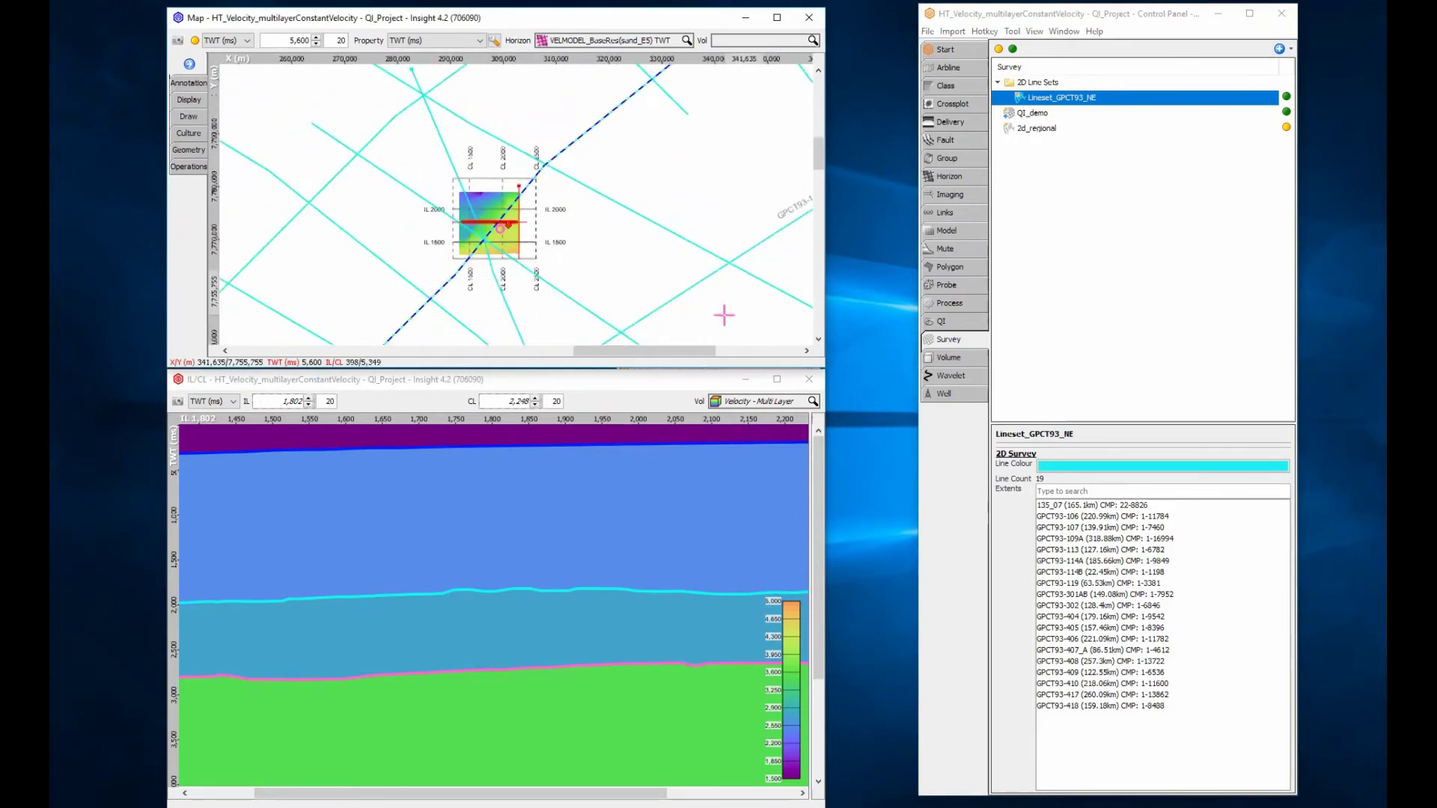
scroll(724, 315, "down", 4)
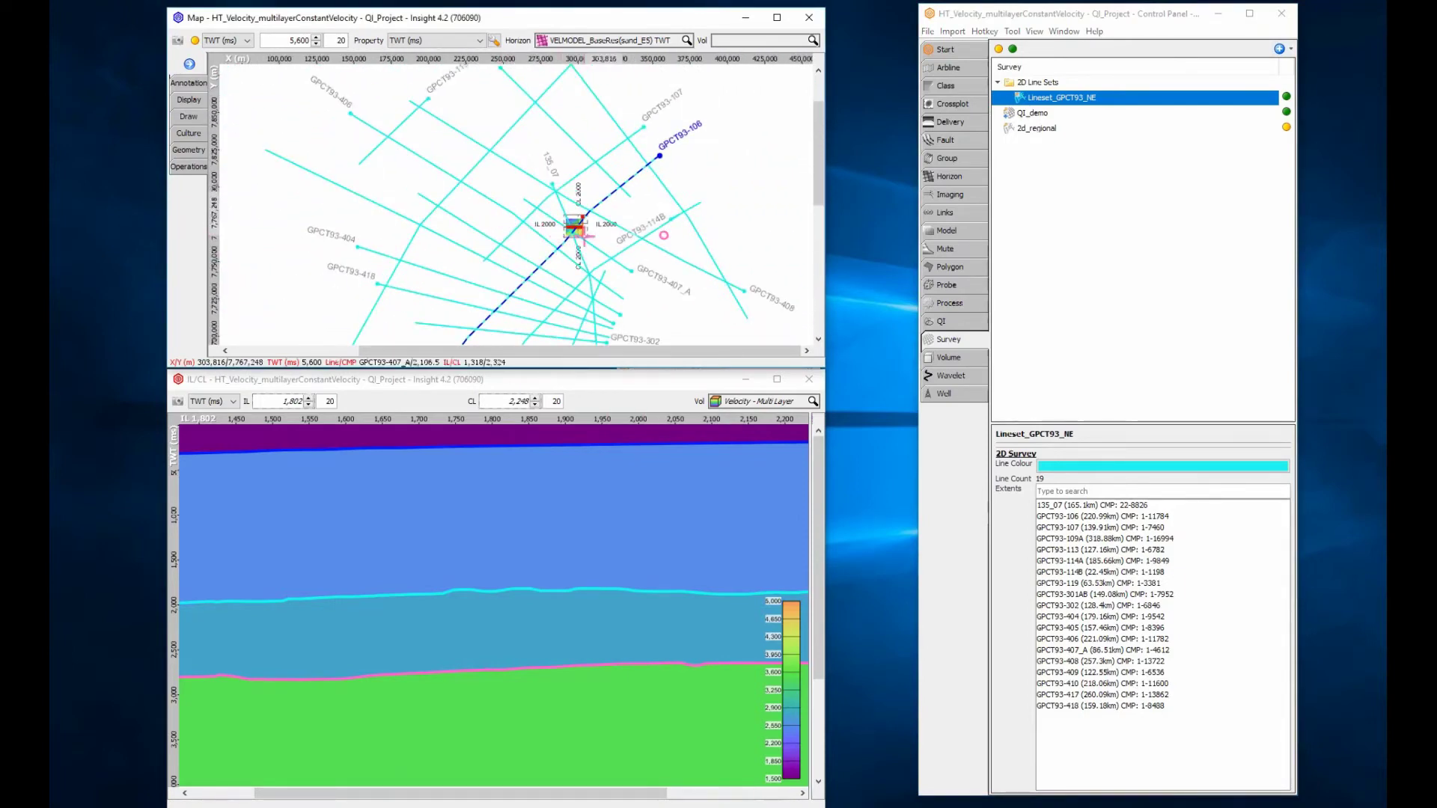
left_click(960, 300)
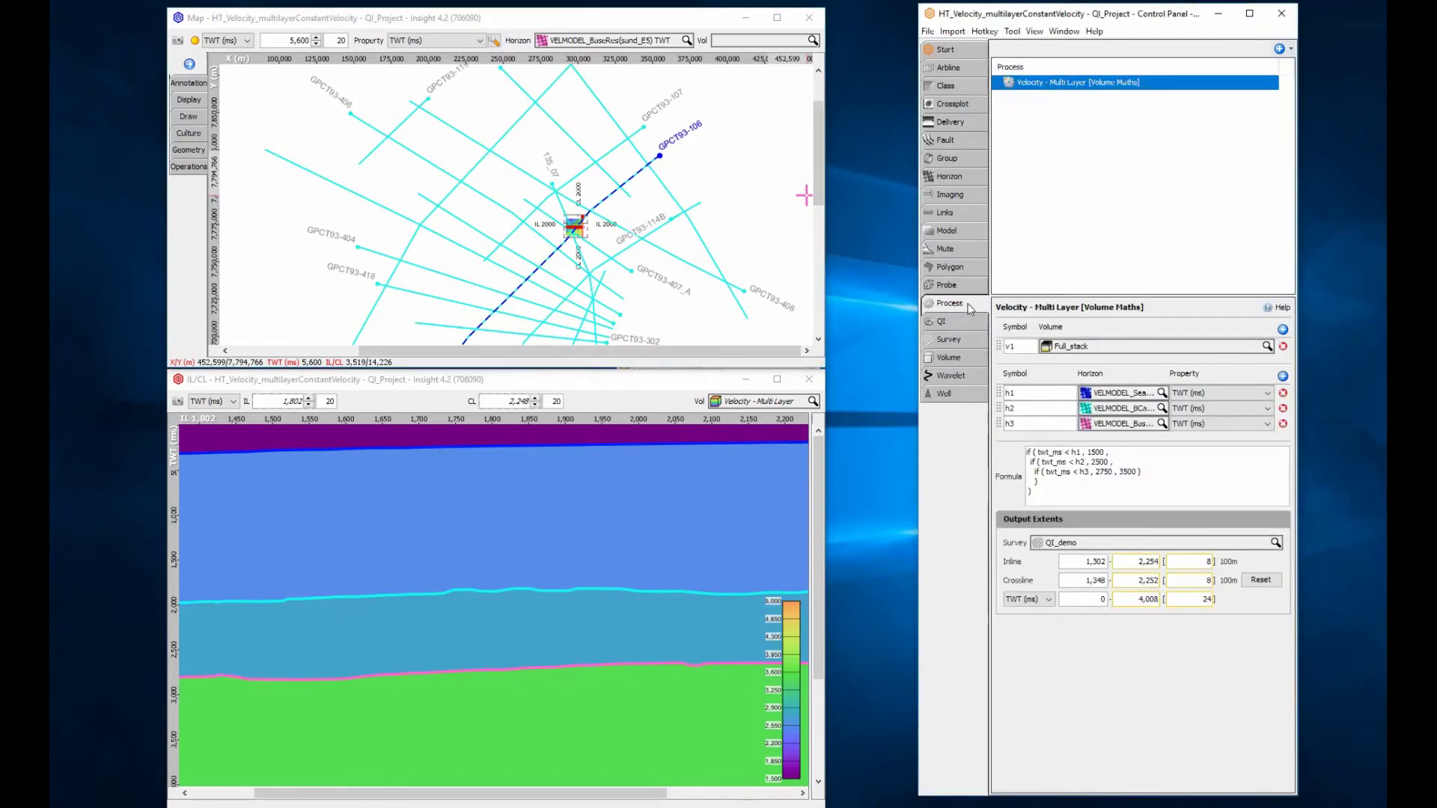
- Swap input v1 from Full_stack to 2D_Full_Stack_4s8b and open a 2D line view of GPCT93-106
left_click(1284, 348)
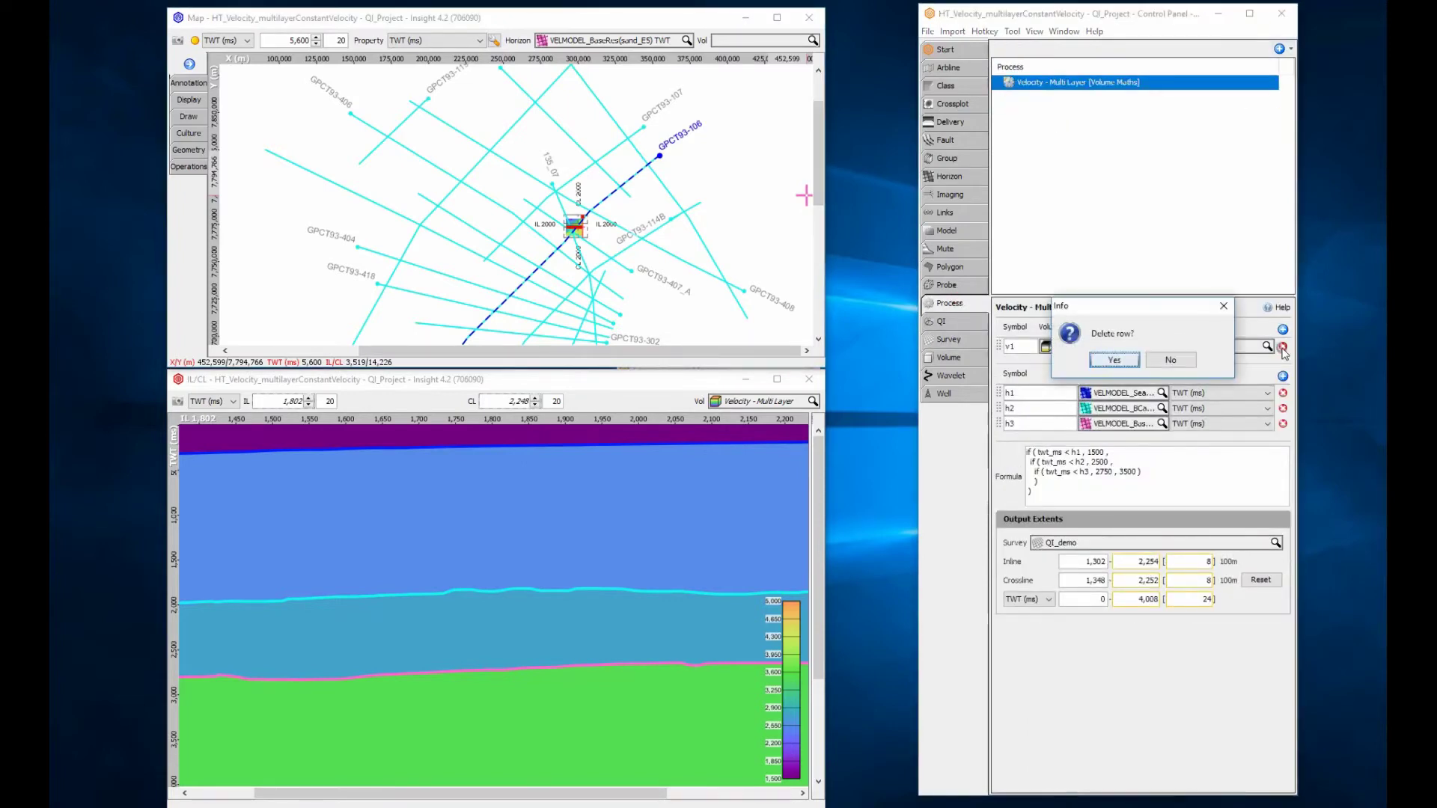
left_click(1123, 360)
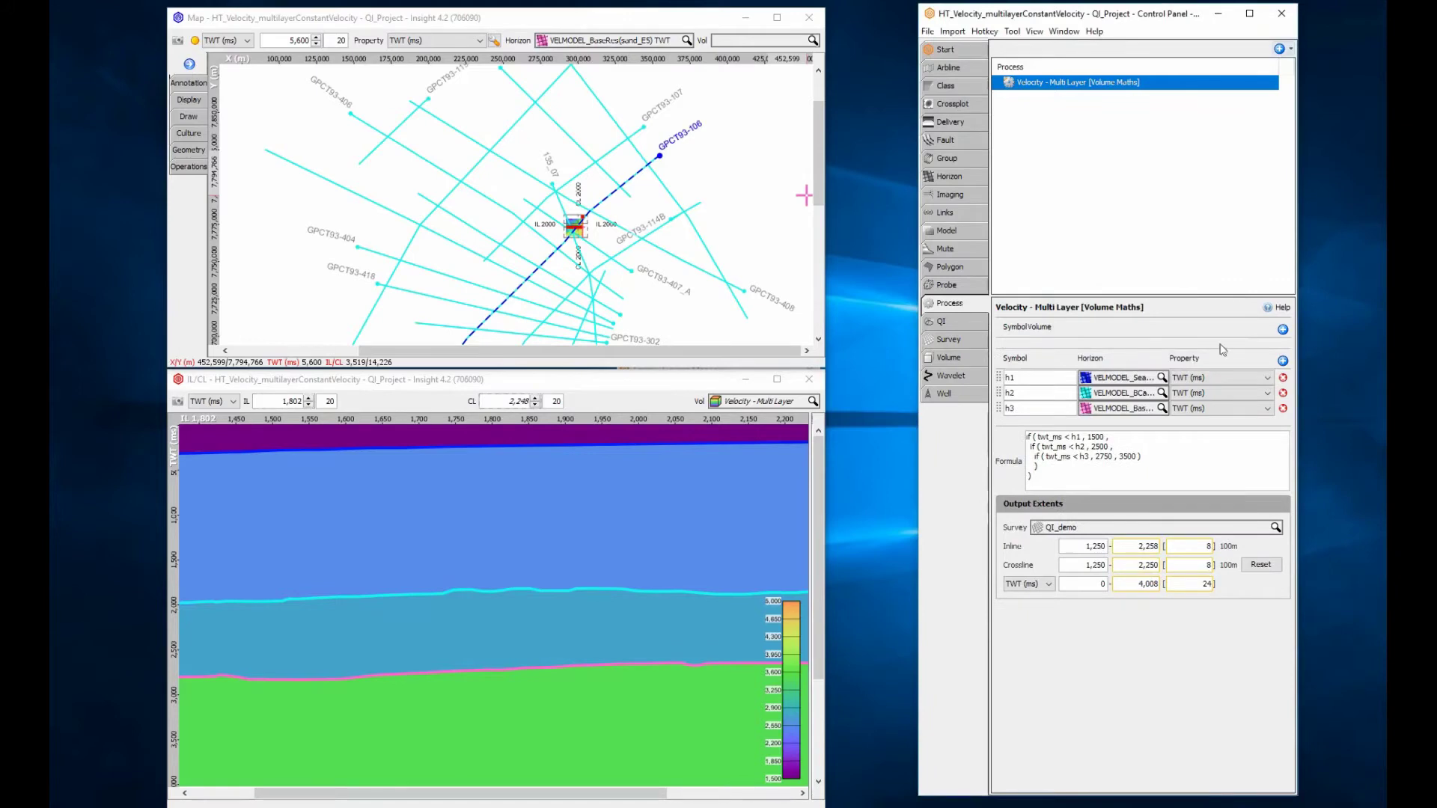
left_click(1282, 330)
left_click(1219, 346)
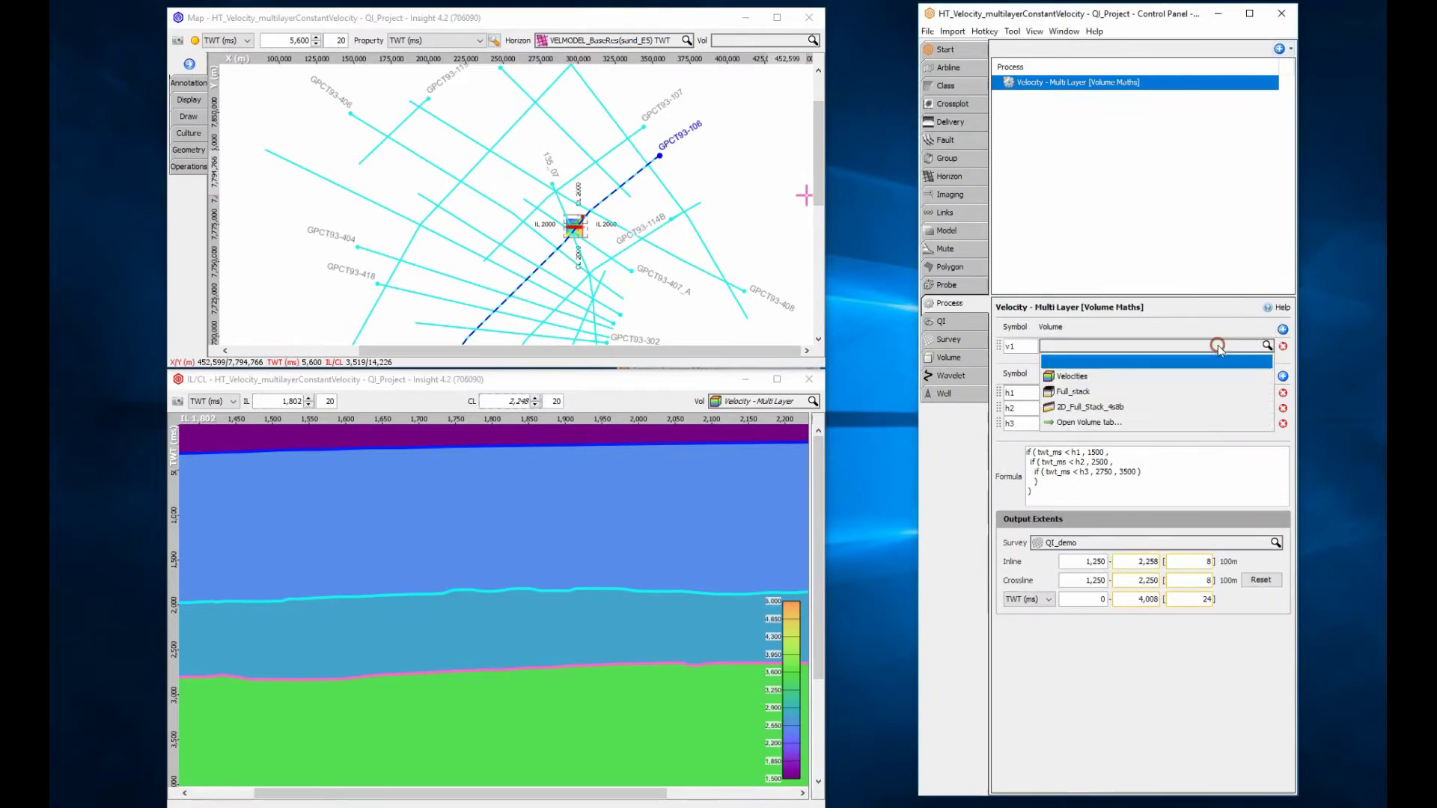
left_click(1094, 407)
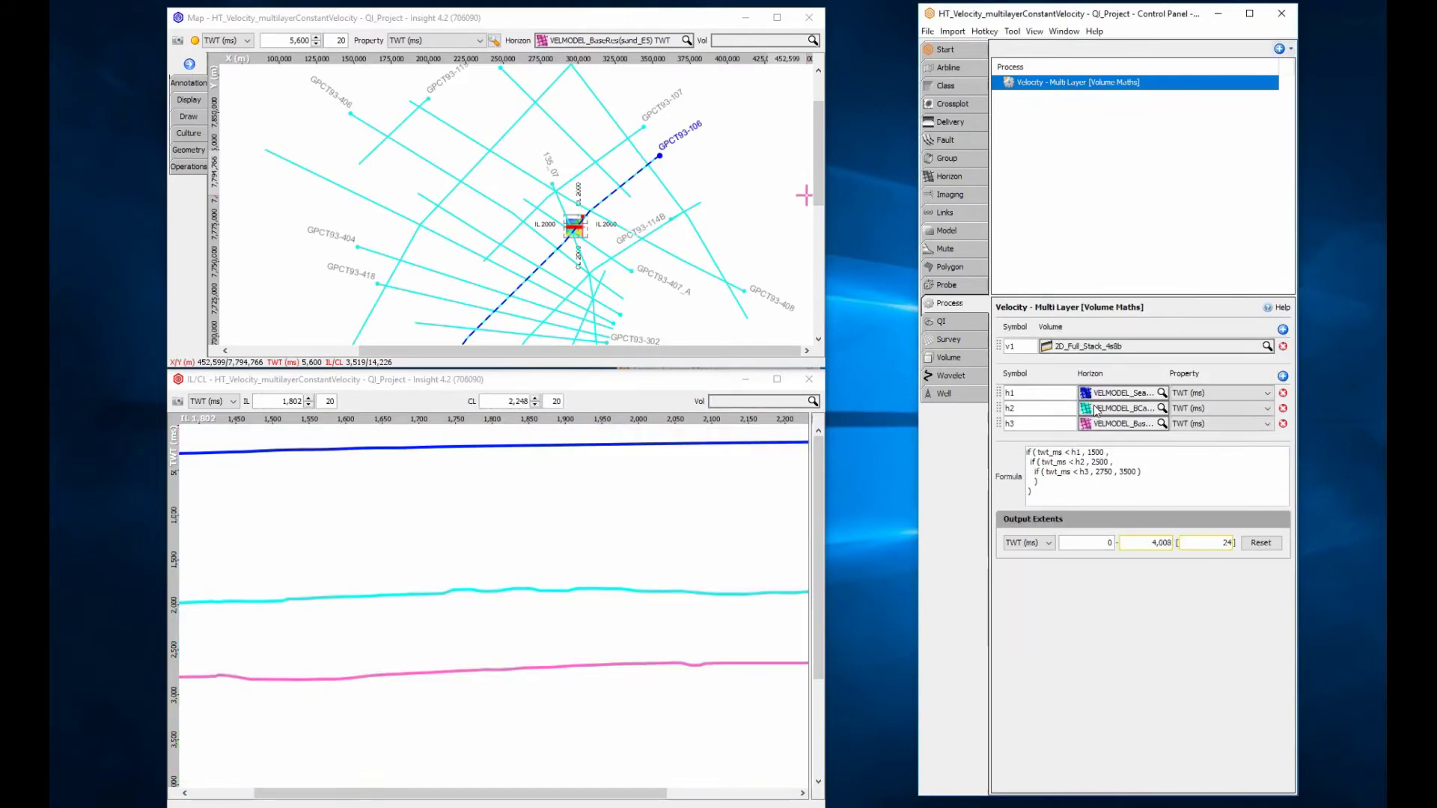
left_click(1033, 31)
left_click(1067, 170)
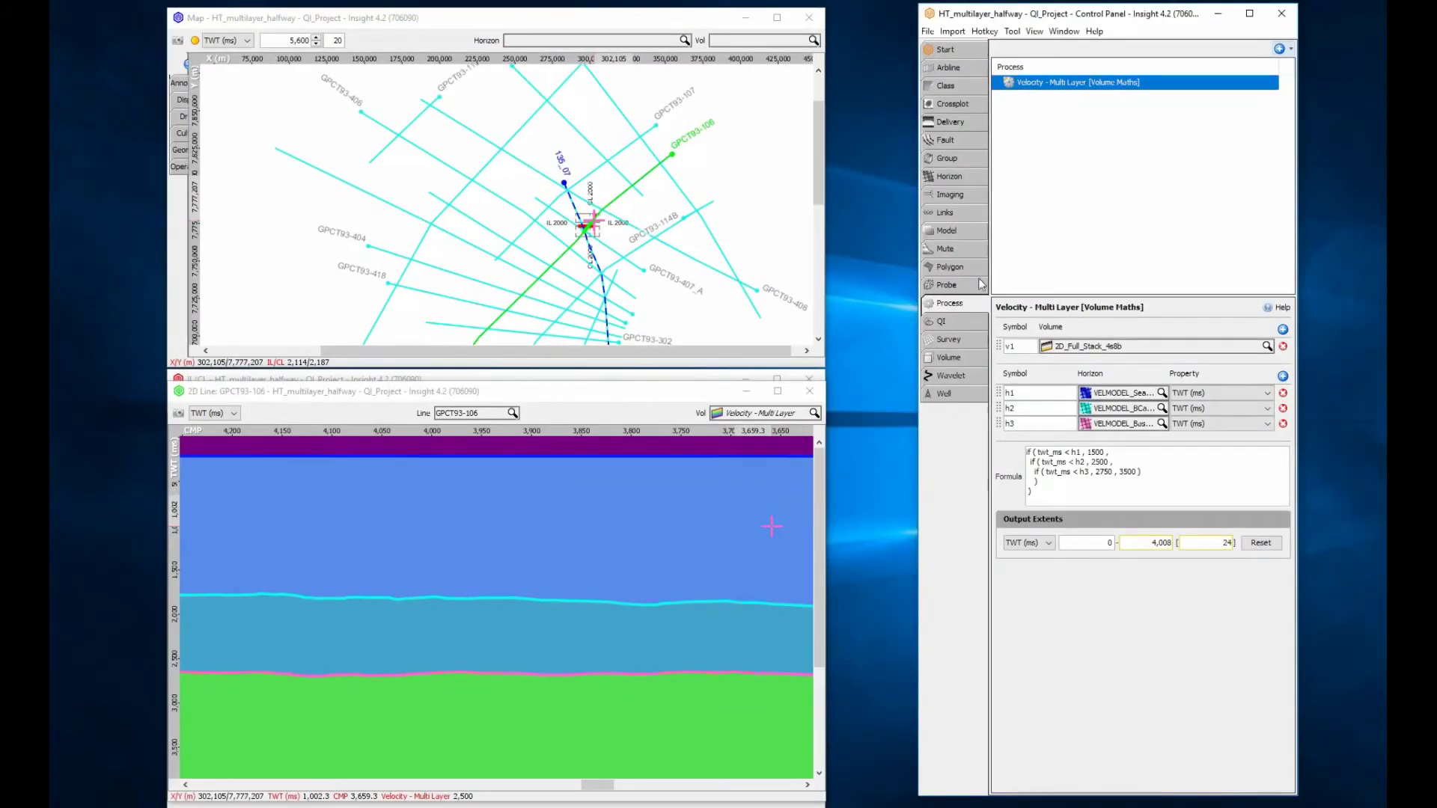
- Create a windowing model named 'Multi Layer' with vertical dimension TWT (ms)
left_click(961, 231)
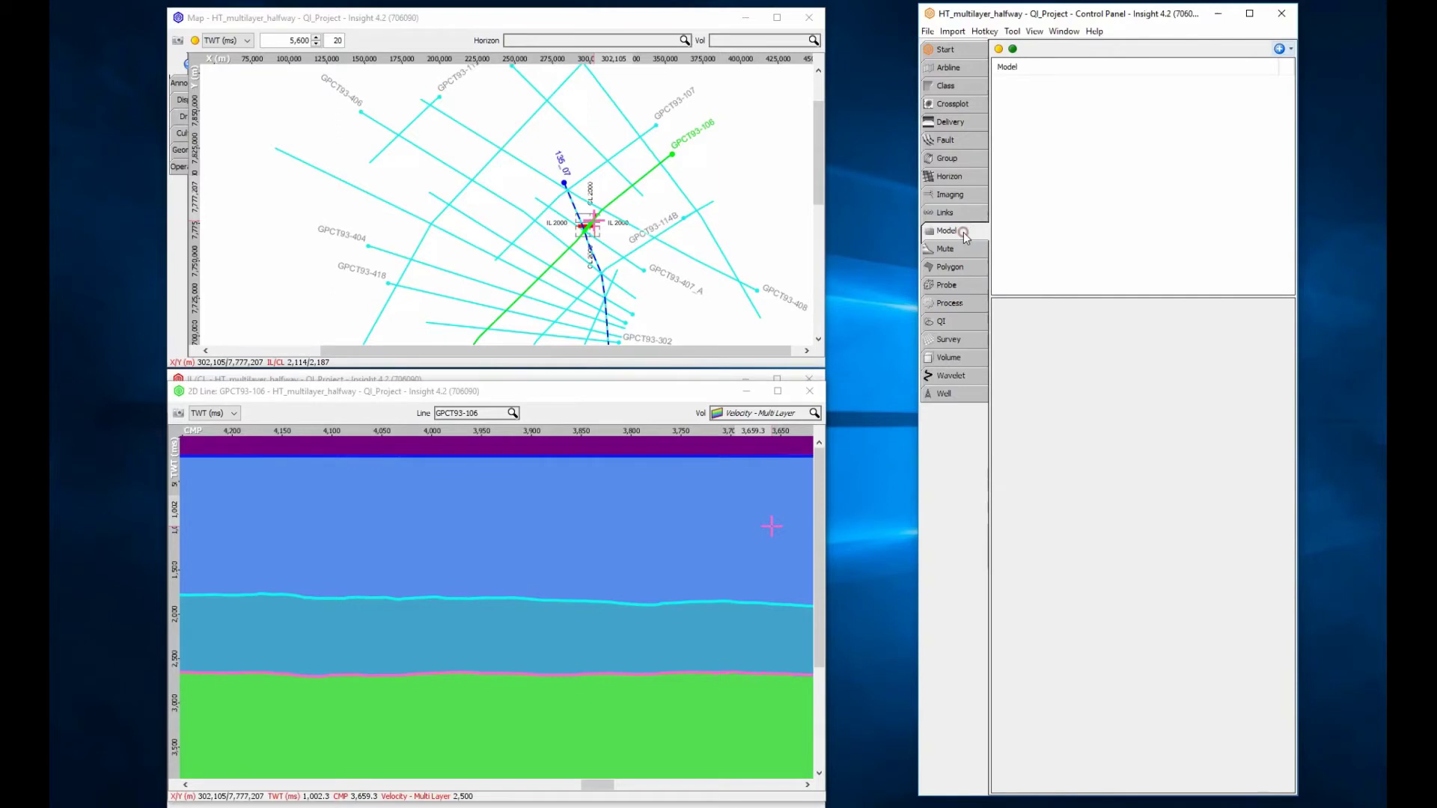
left_click(1280, 49)
left_click(1272, 66)
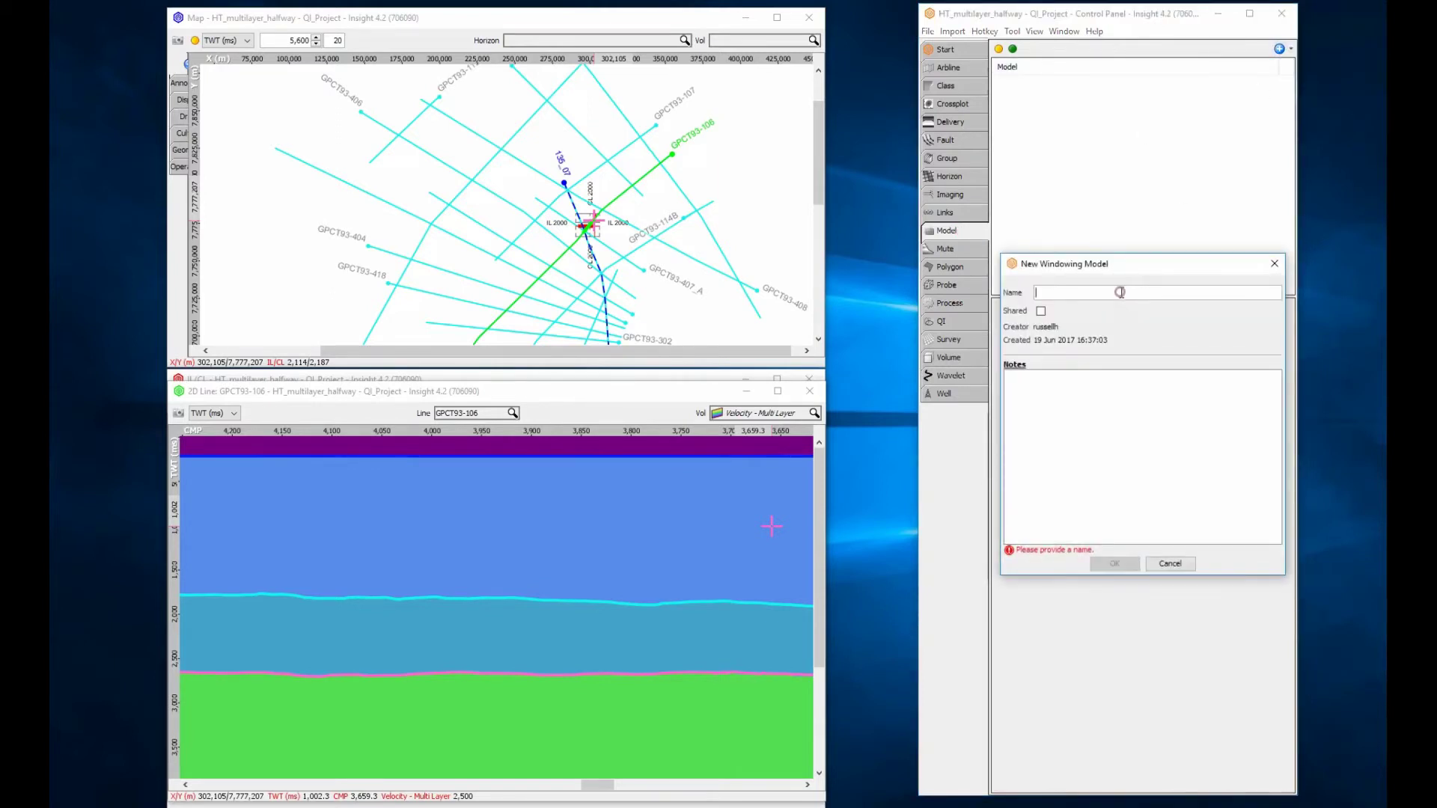
type("Multi Layer")
left_click(1113, 564)
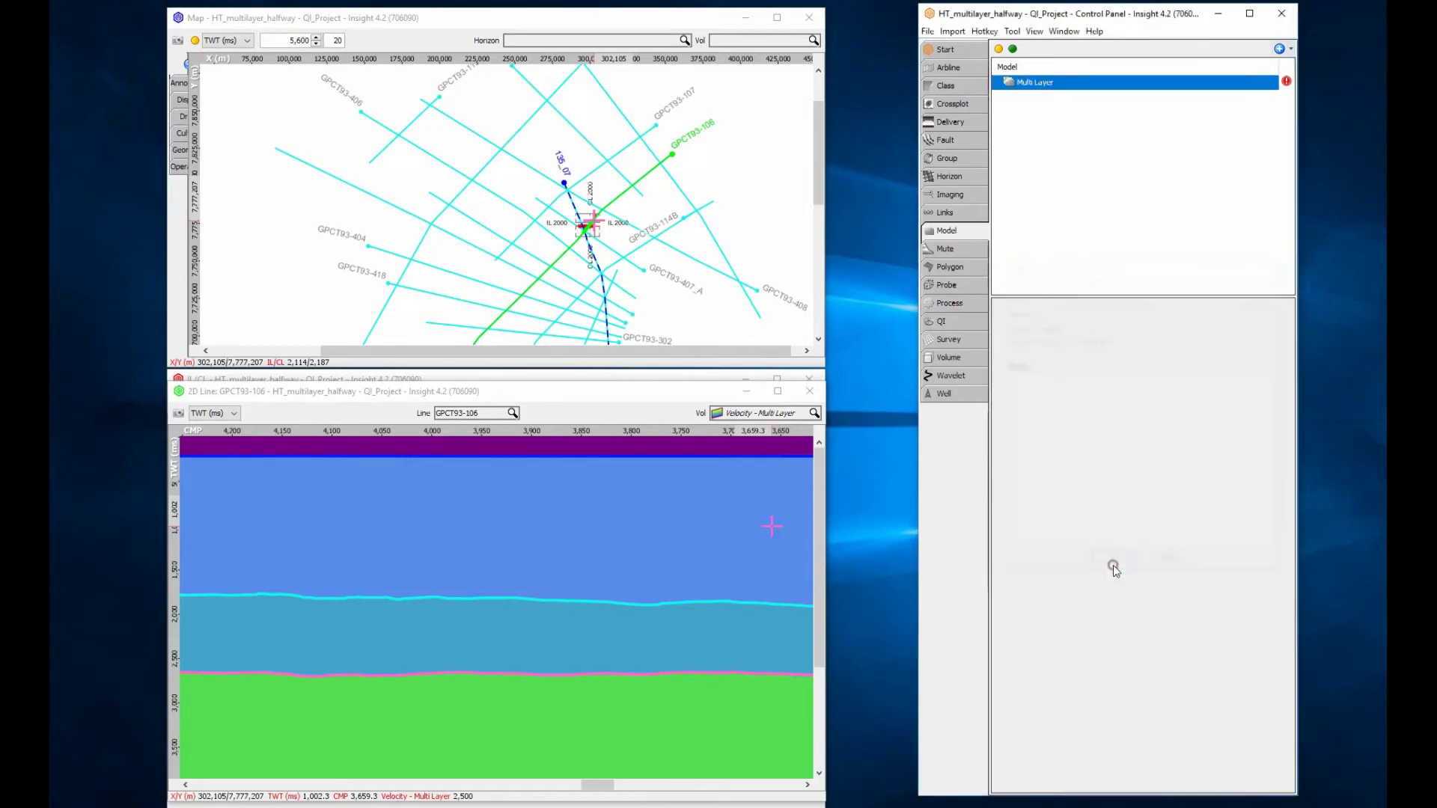
left_click(1221, 362)
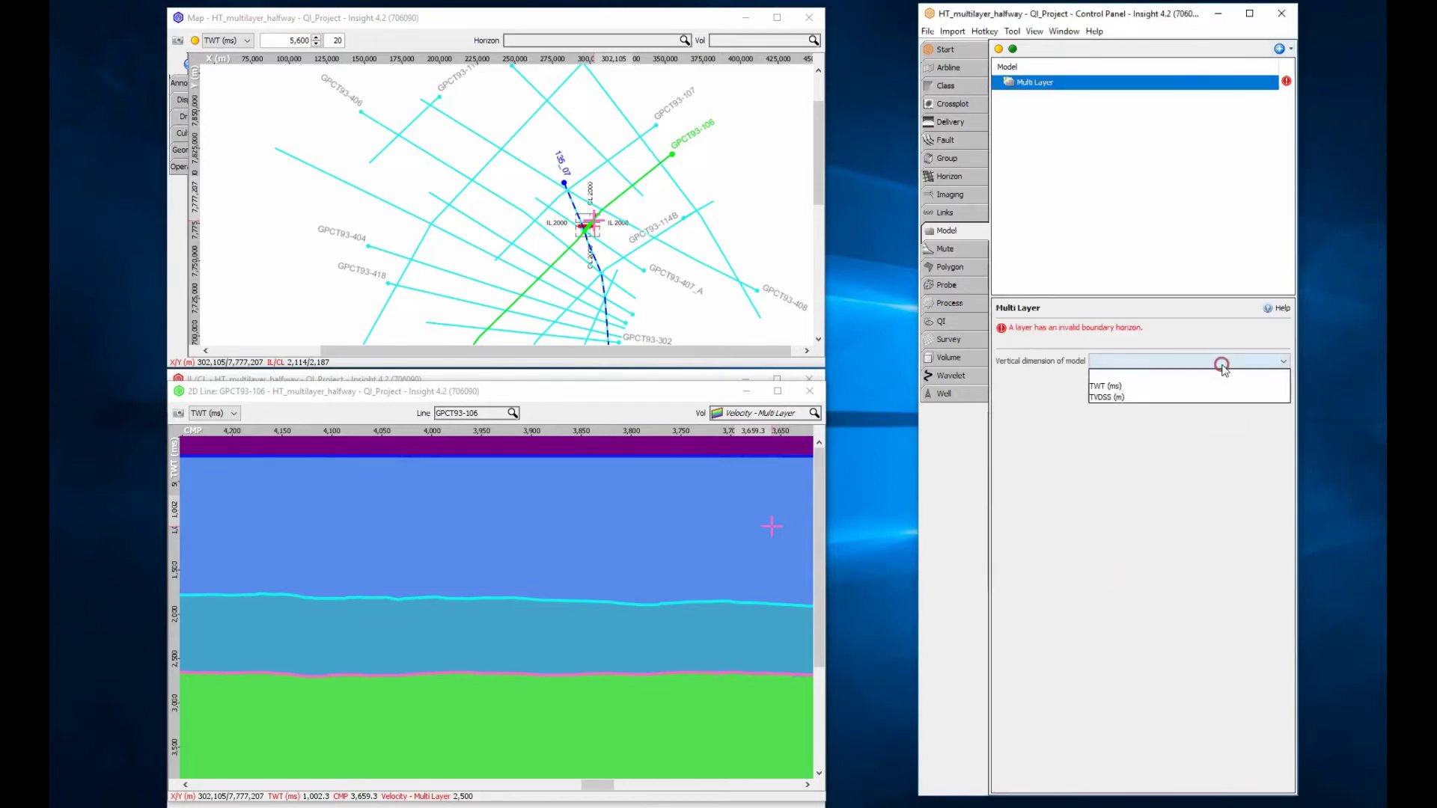
left_click(1213, 386)
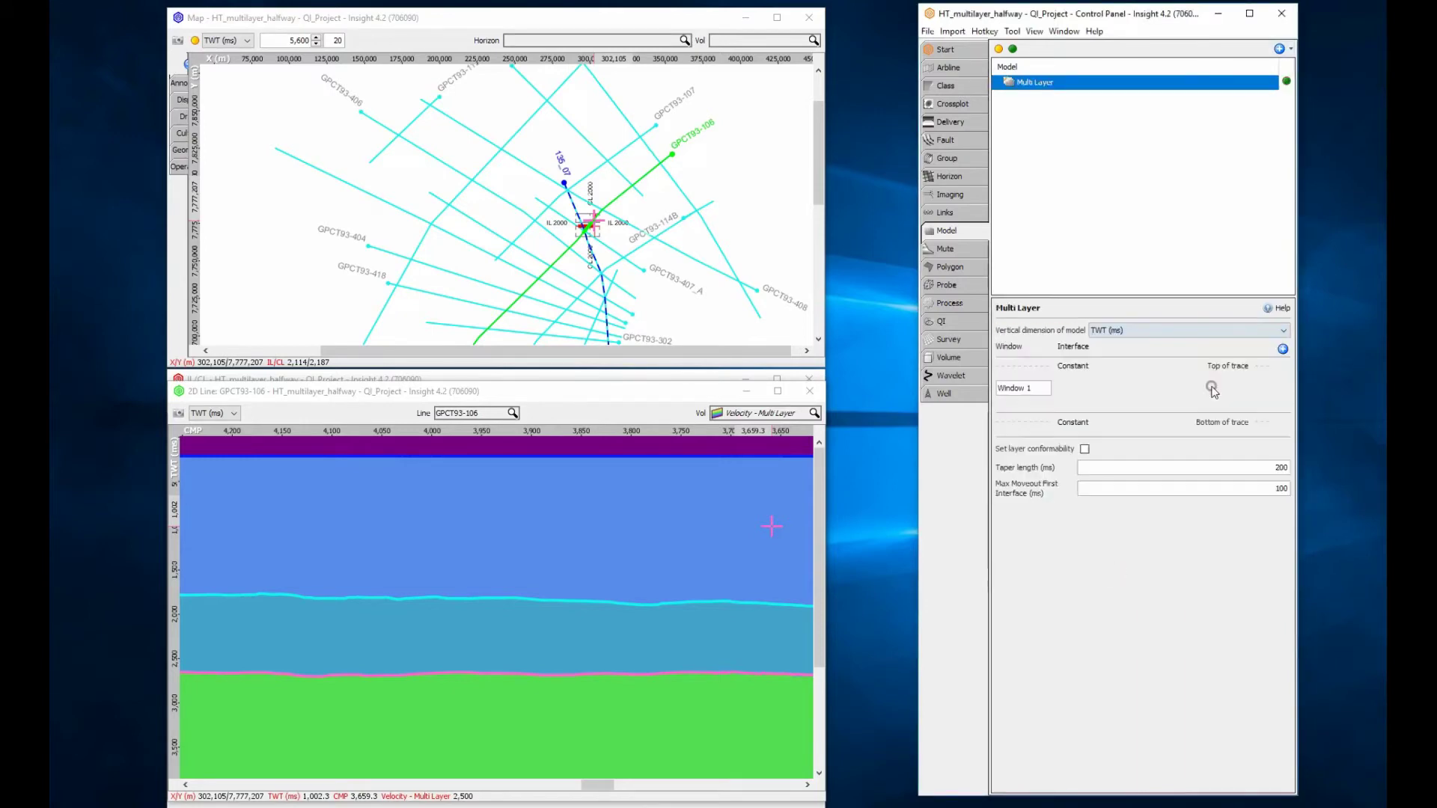
- Add three more windows and enter interface times 250, 1500 and 2,500 ms
left_click(1282, 350)
left_click(1283, 379)
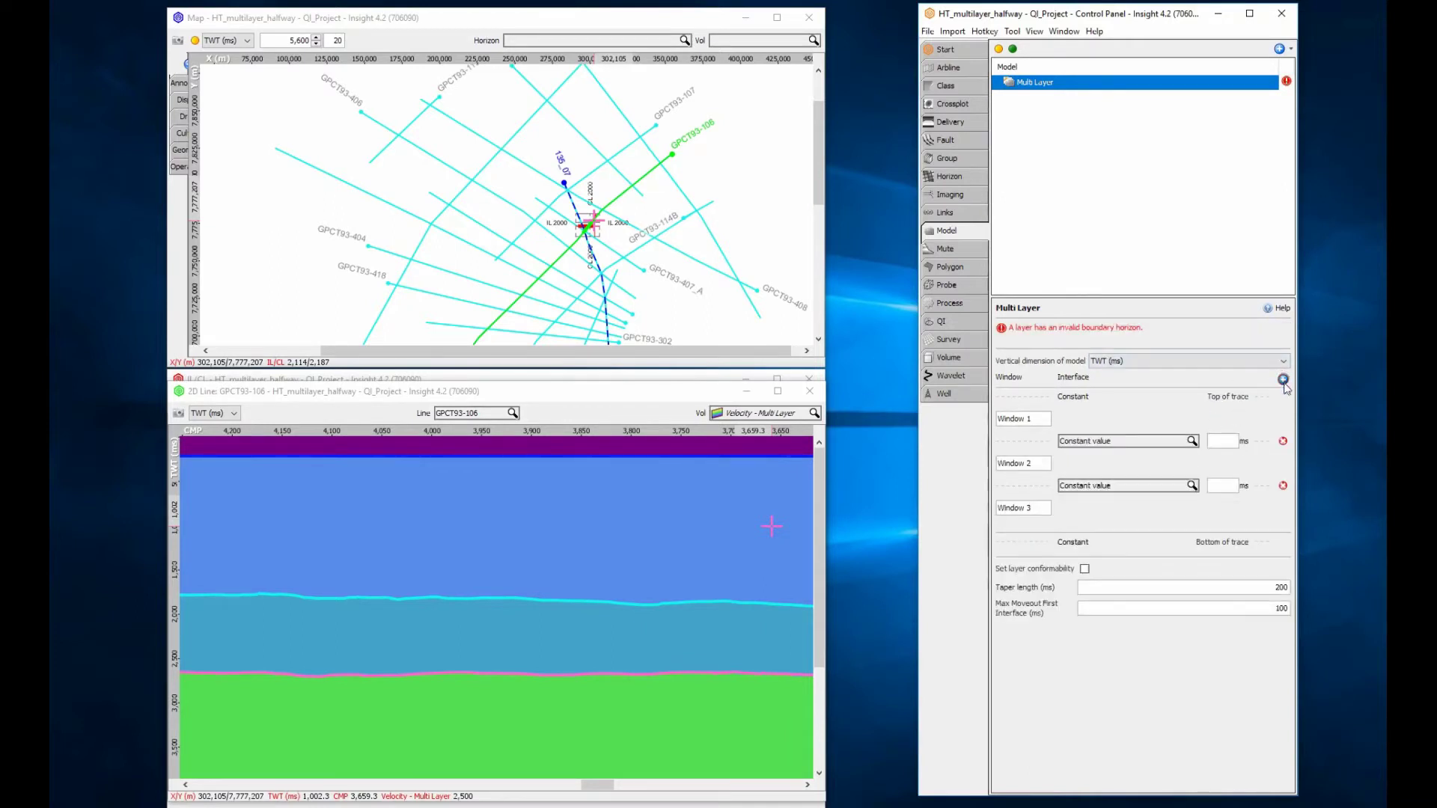
left_click(1283, 379)
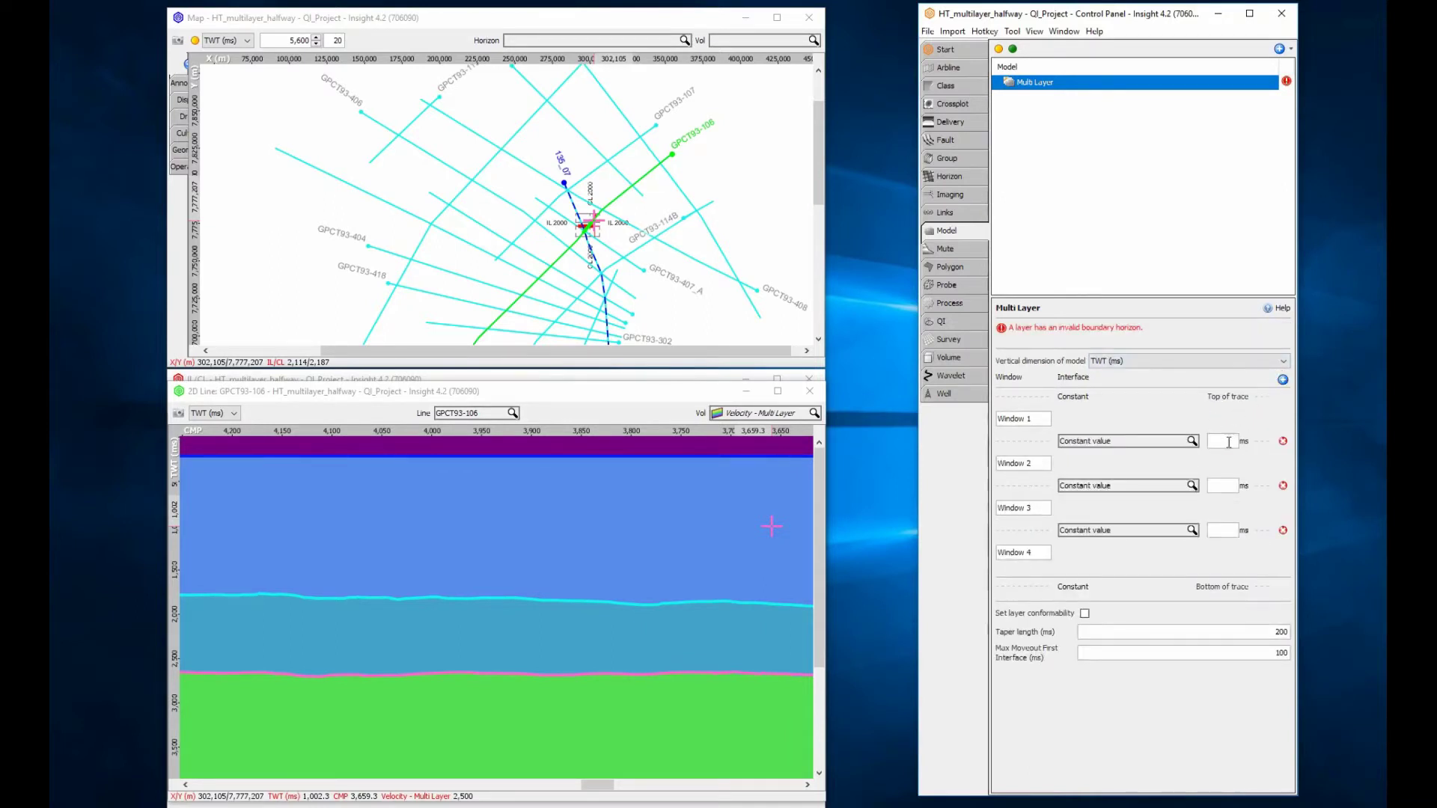
left_click(1227, 442)
type("250")
left_click(1227, 484)
type("1500")
left_click(1228, 532)
type("2,500")
left_click(1229, 486)
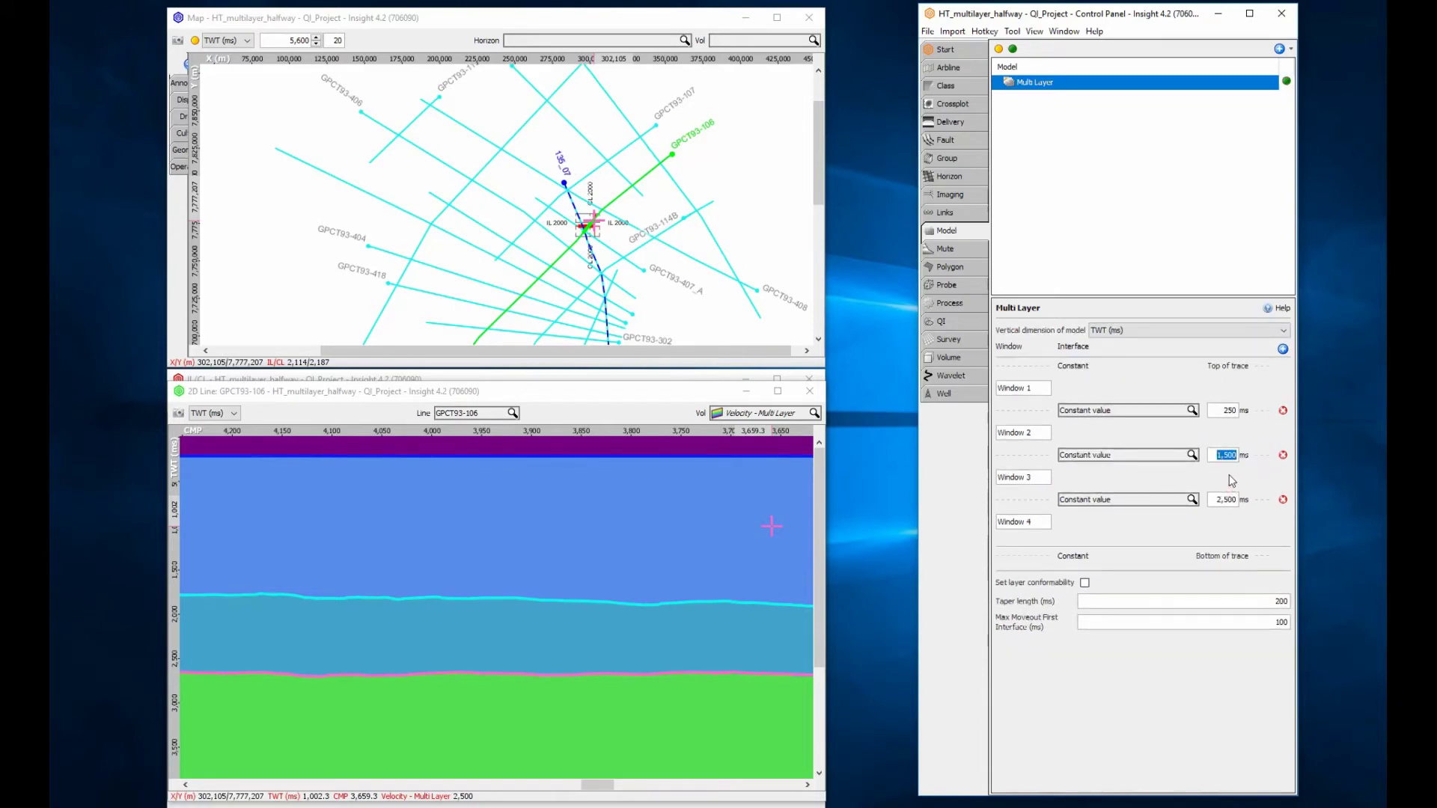
left_click(1222, 411)
- Set the first and second interface times of the Multi Layer model to 0
type("0")
left_click(1225, 455)
type("0")
left_click(1214, 501)
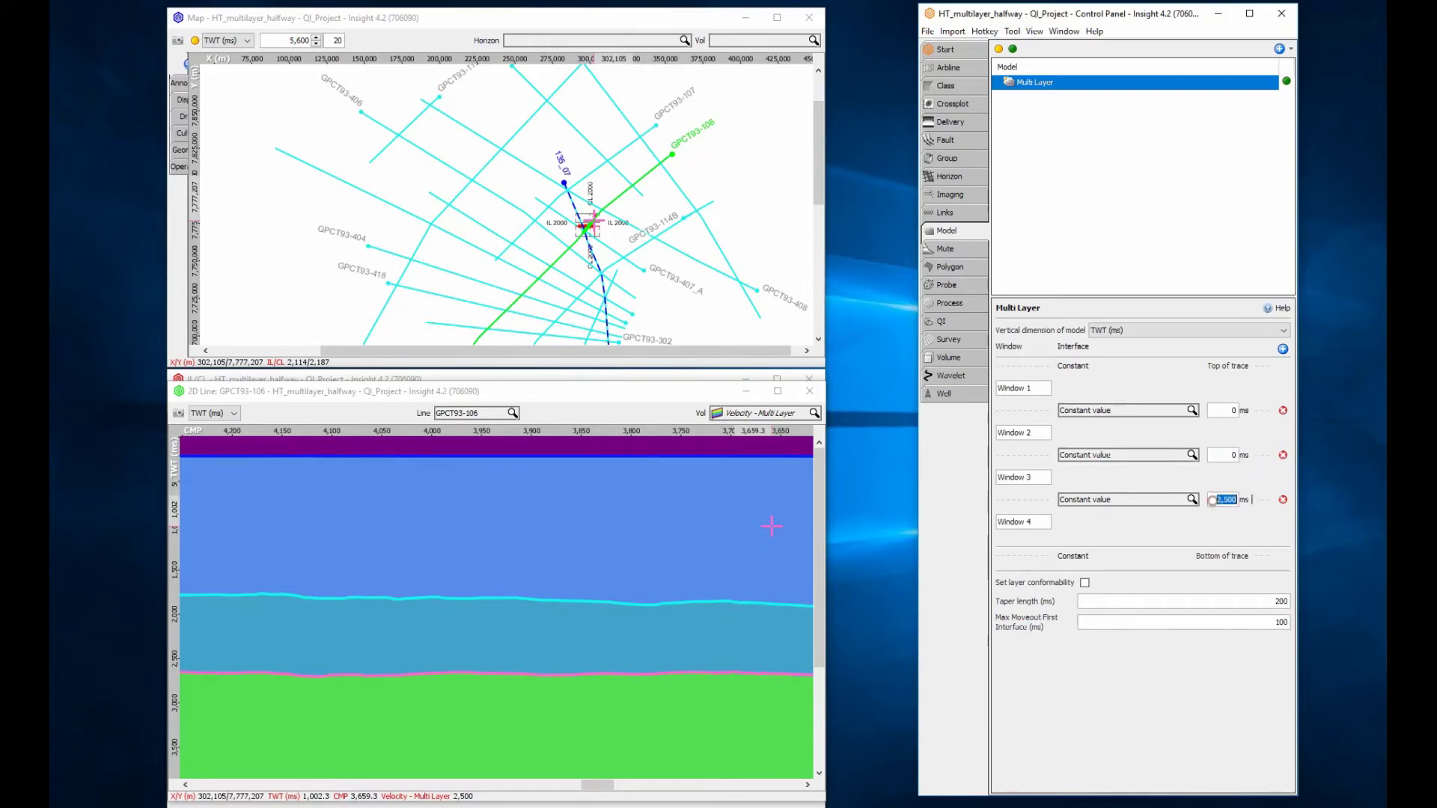
- Use the SeaBed, BCarbs and BaseRes horizons as the first, second and third window boundaries
left_click(1161, 412)
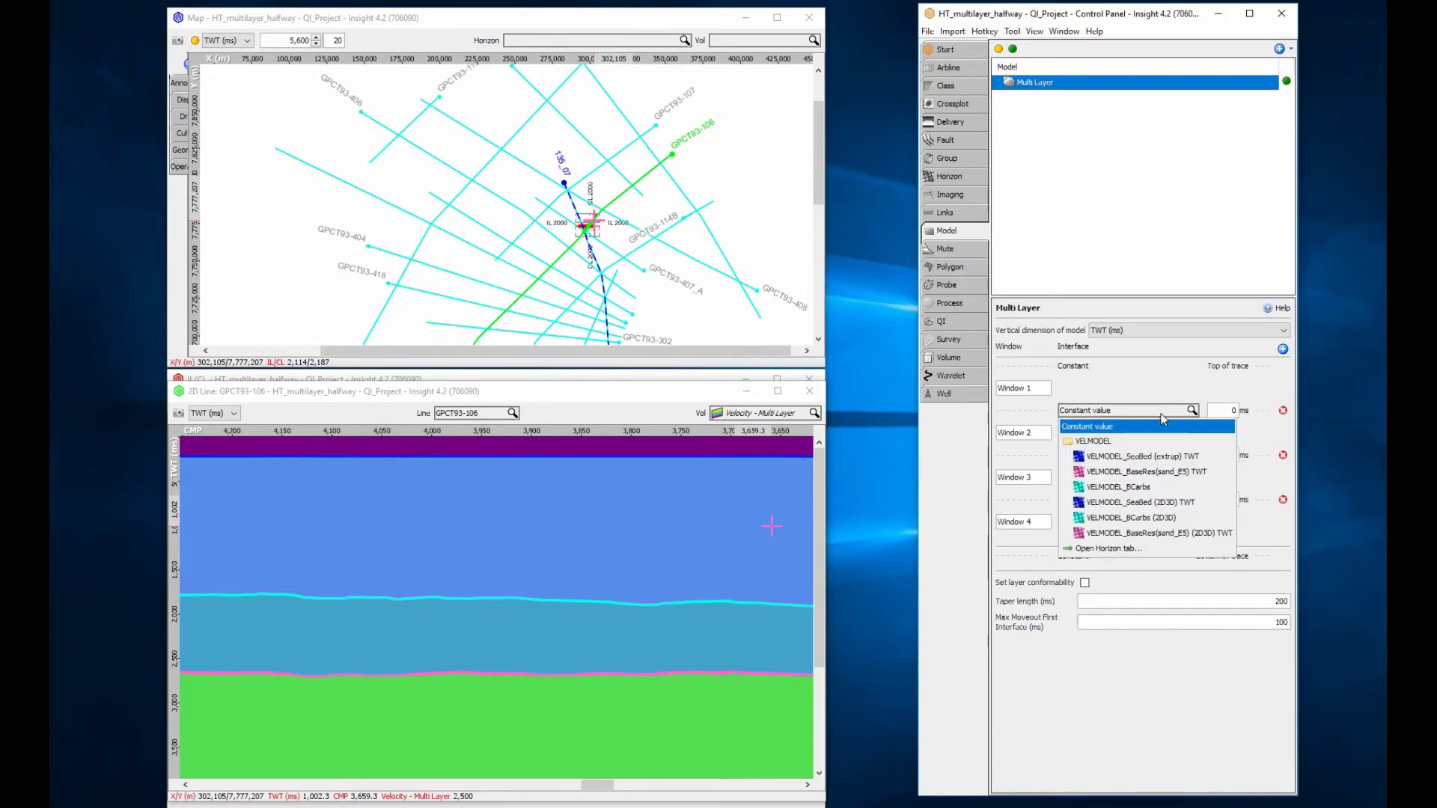
left_click(1162, 503)
left_click(1147, 457)
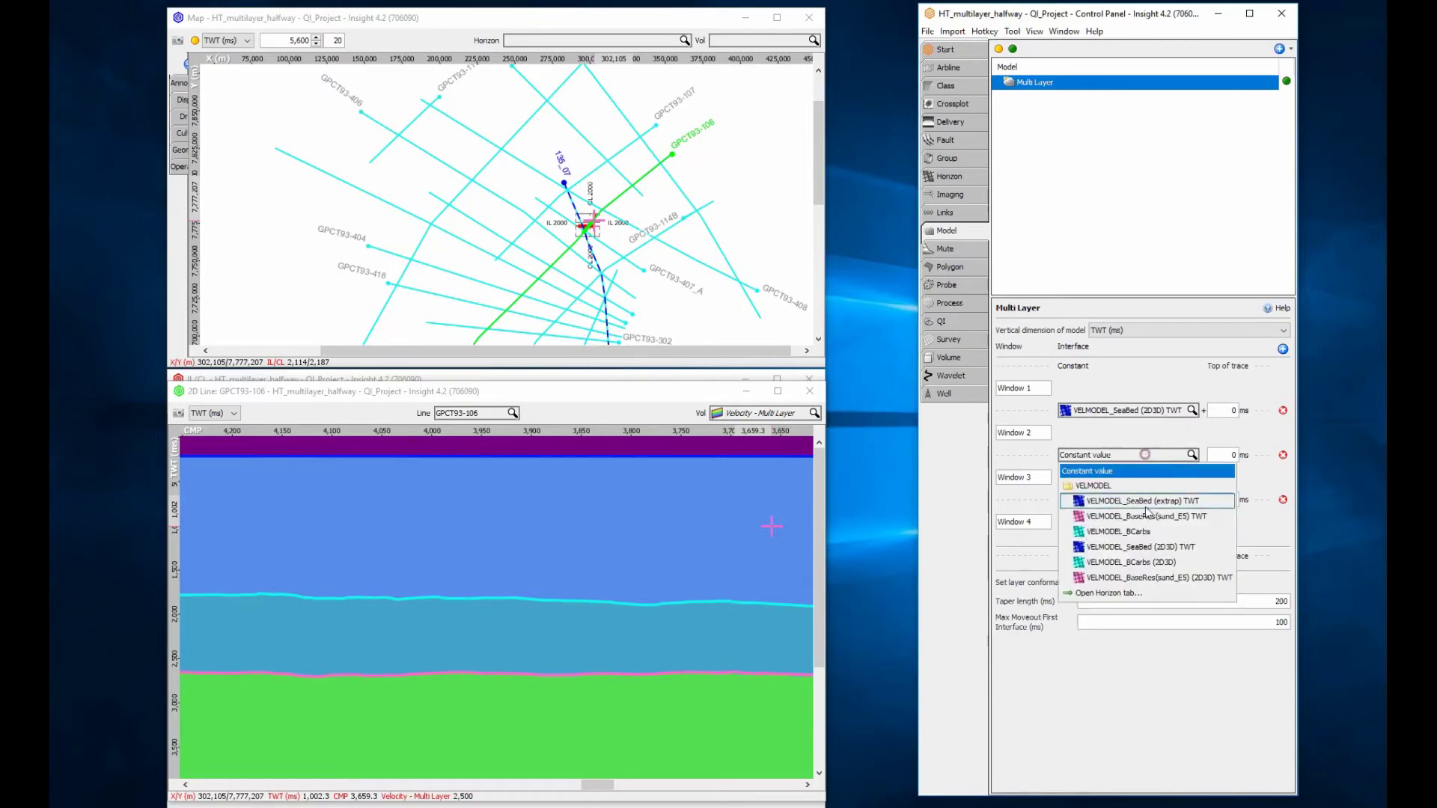
left_click(1150, 562)
left_click(1146, 501)
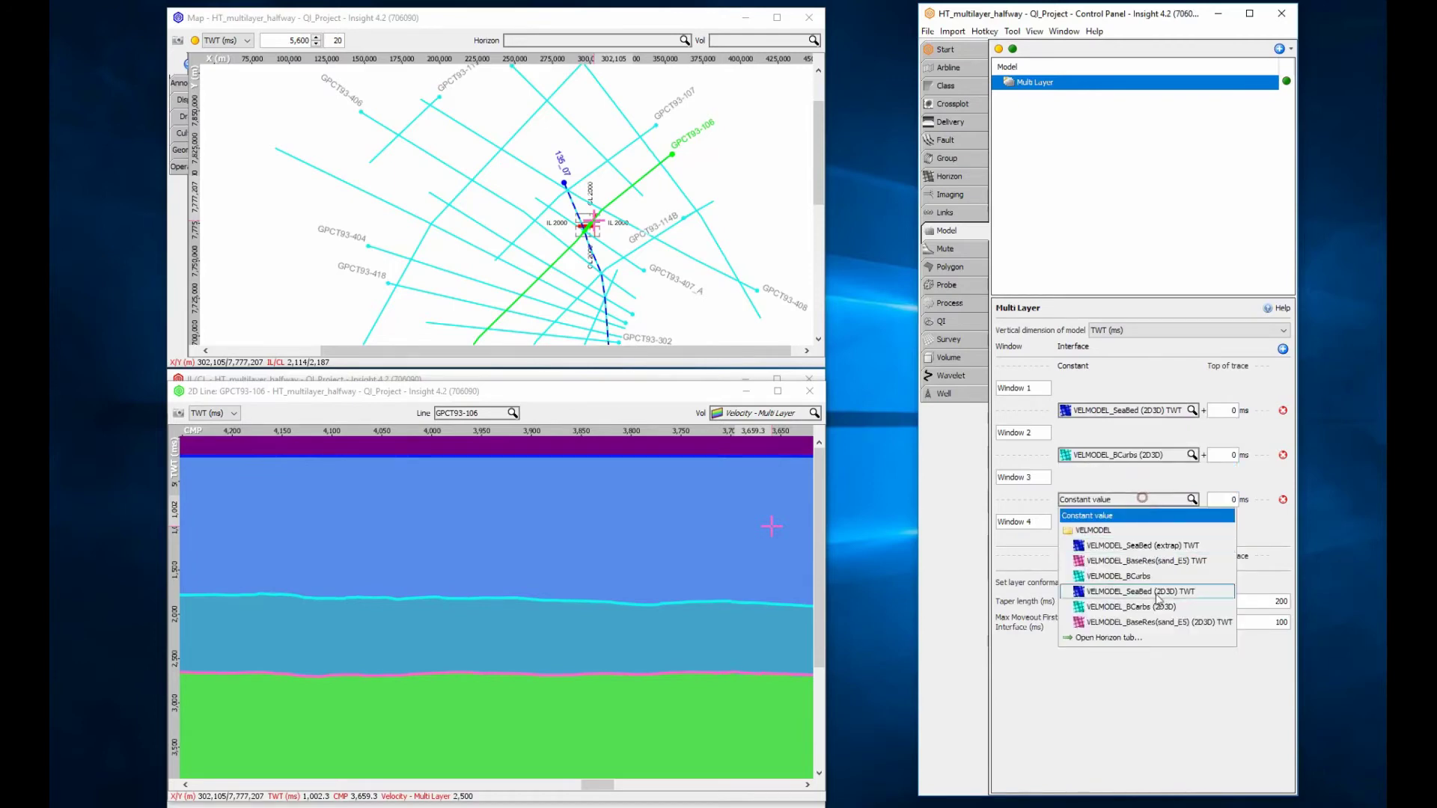
left_click(1165, 622)
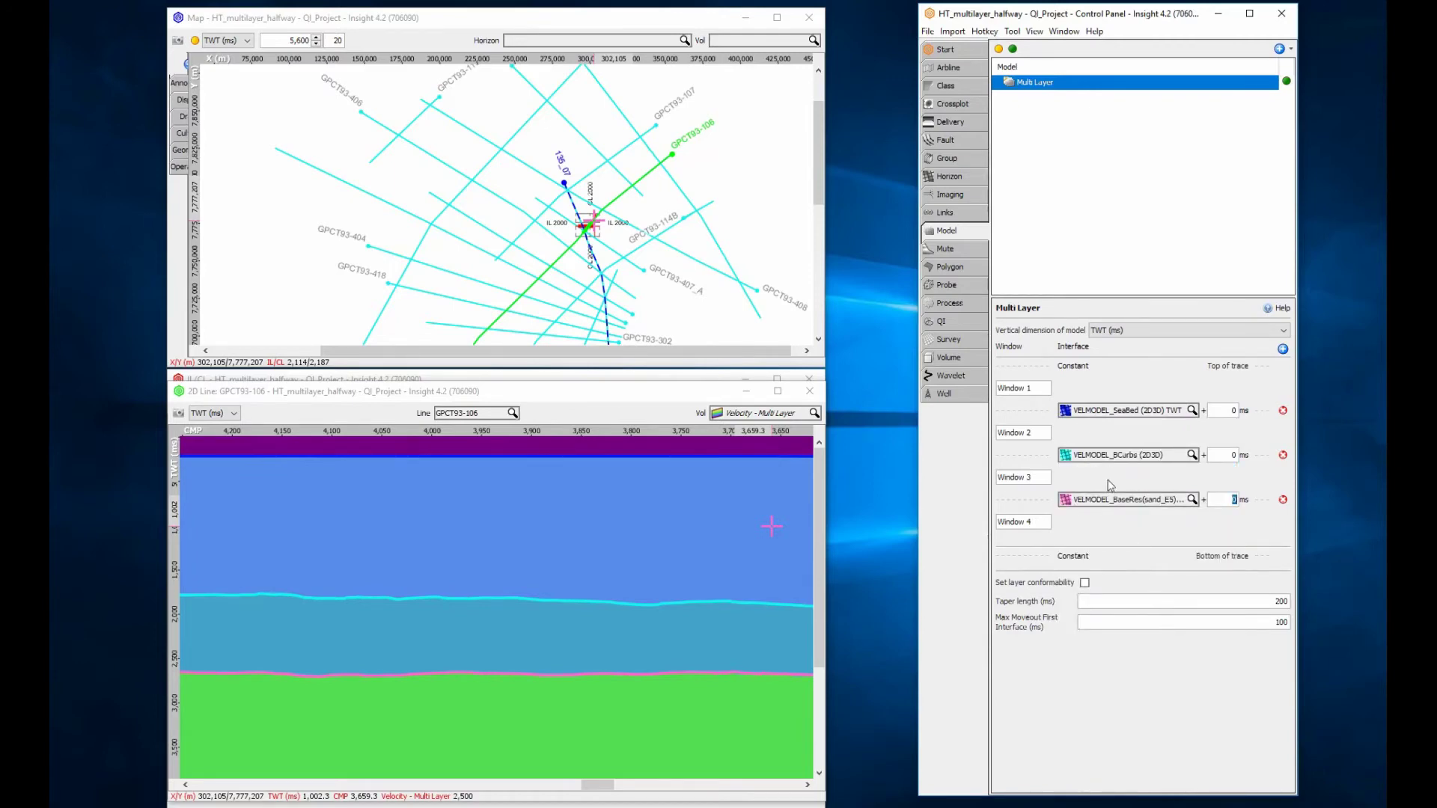
left_click(973, 304)
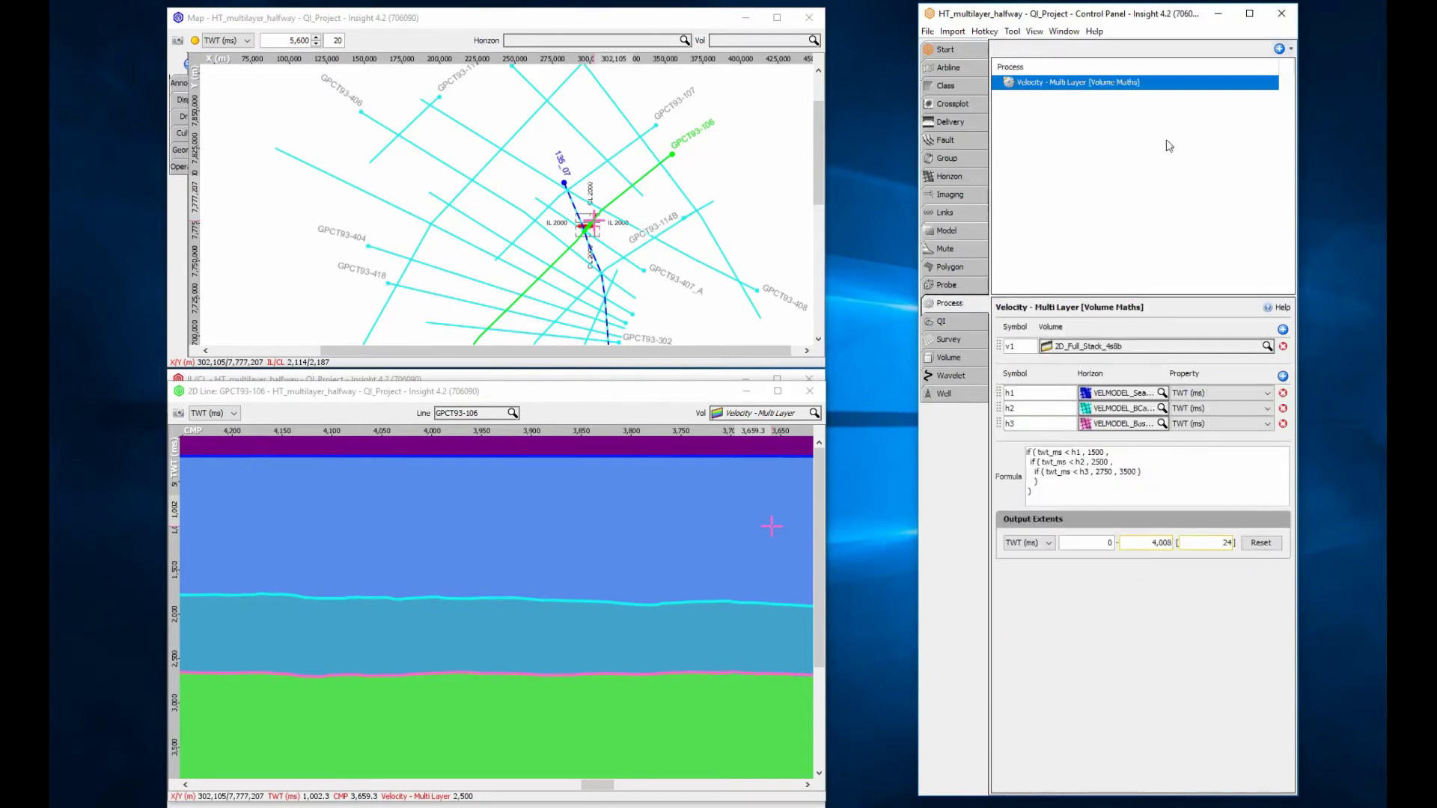
- Add a Velocity Model (From Well Checkshots) process, found by searching 'veloc', and rename it Multi Layer
left_click(1281, 49)
left_click(1270, 68)
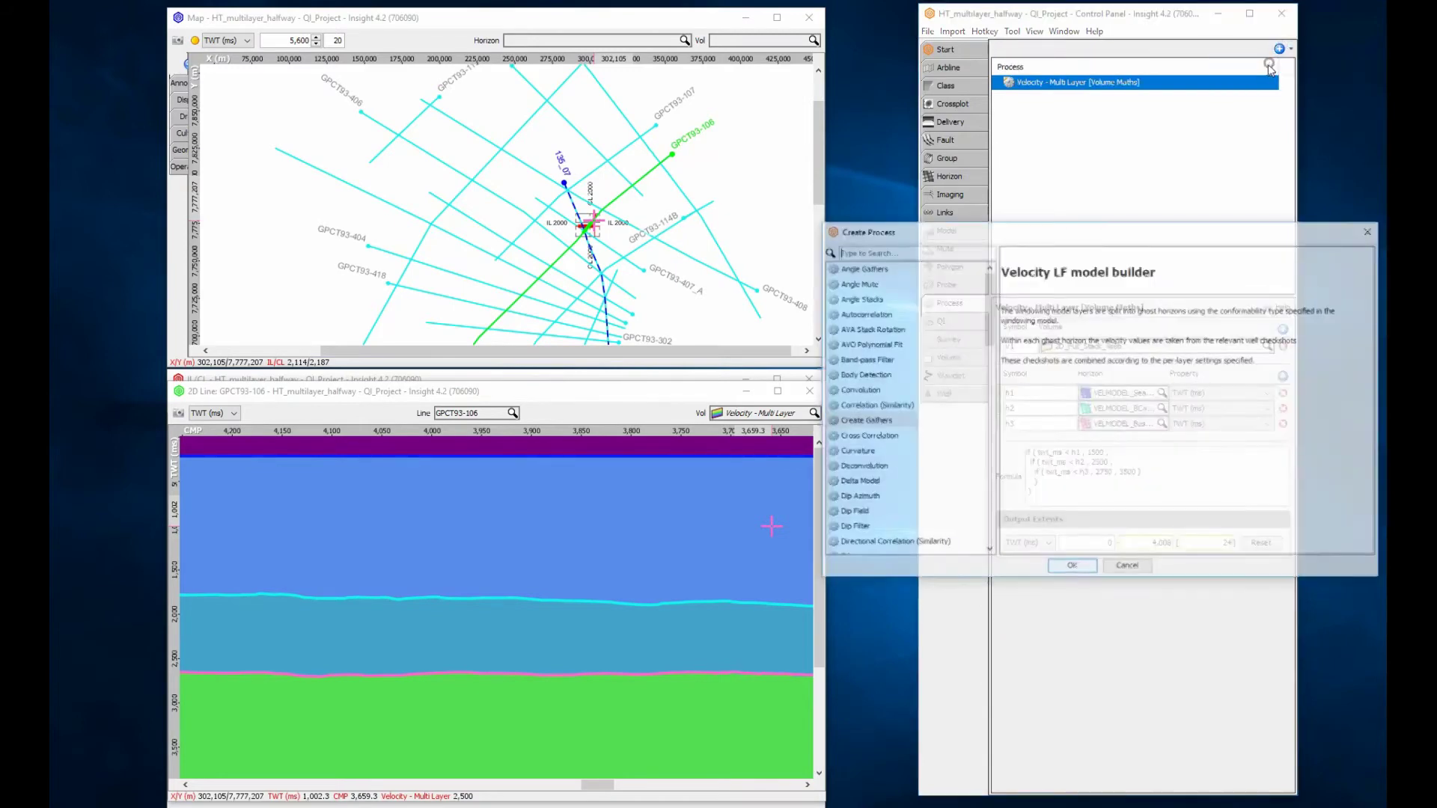
type("veloc")
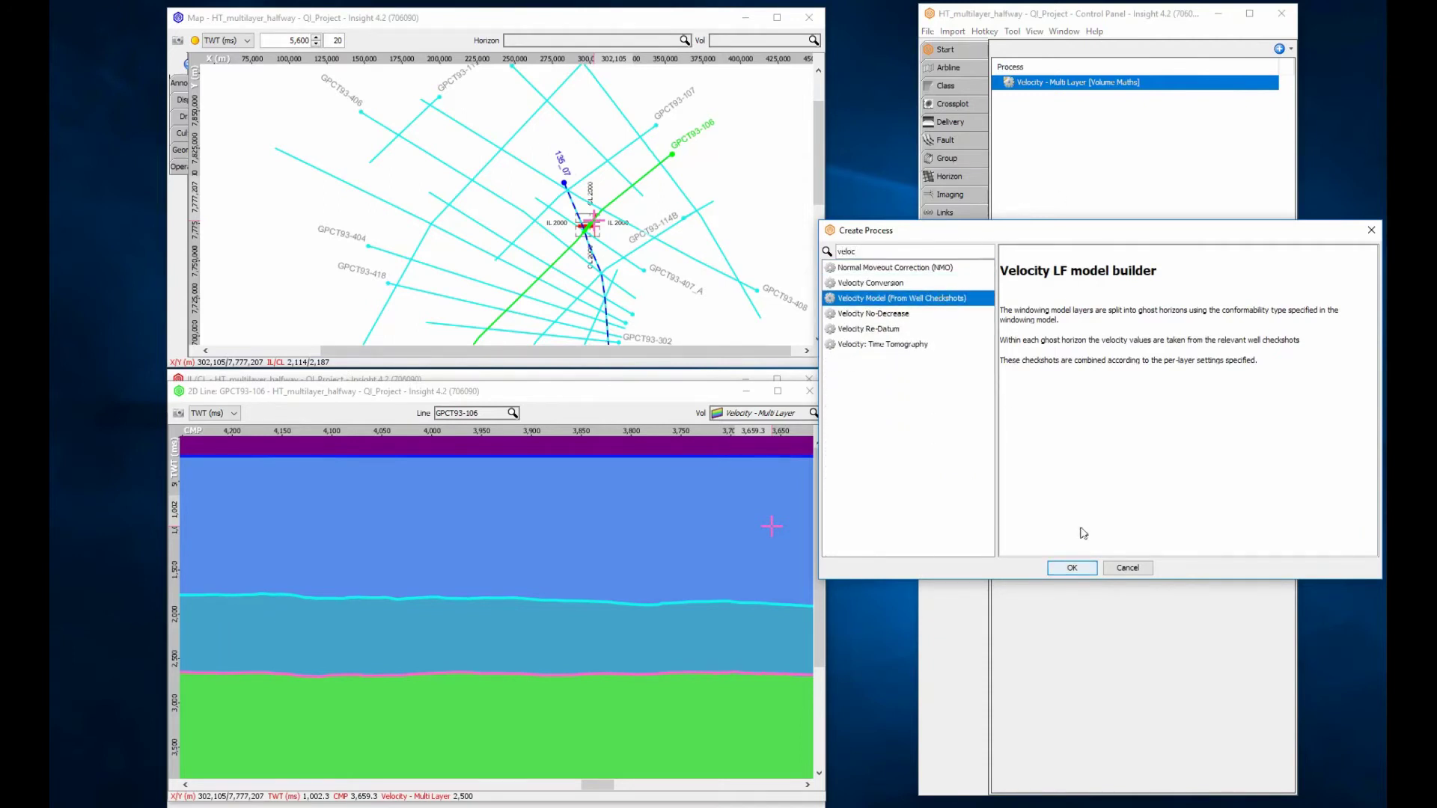
left_click(1089, 569)
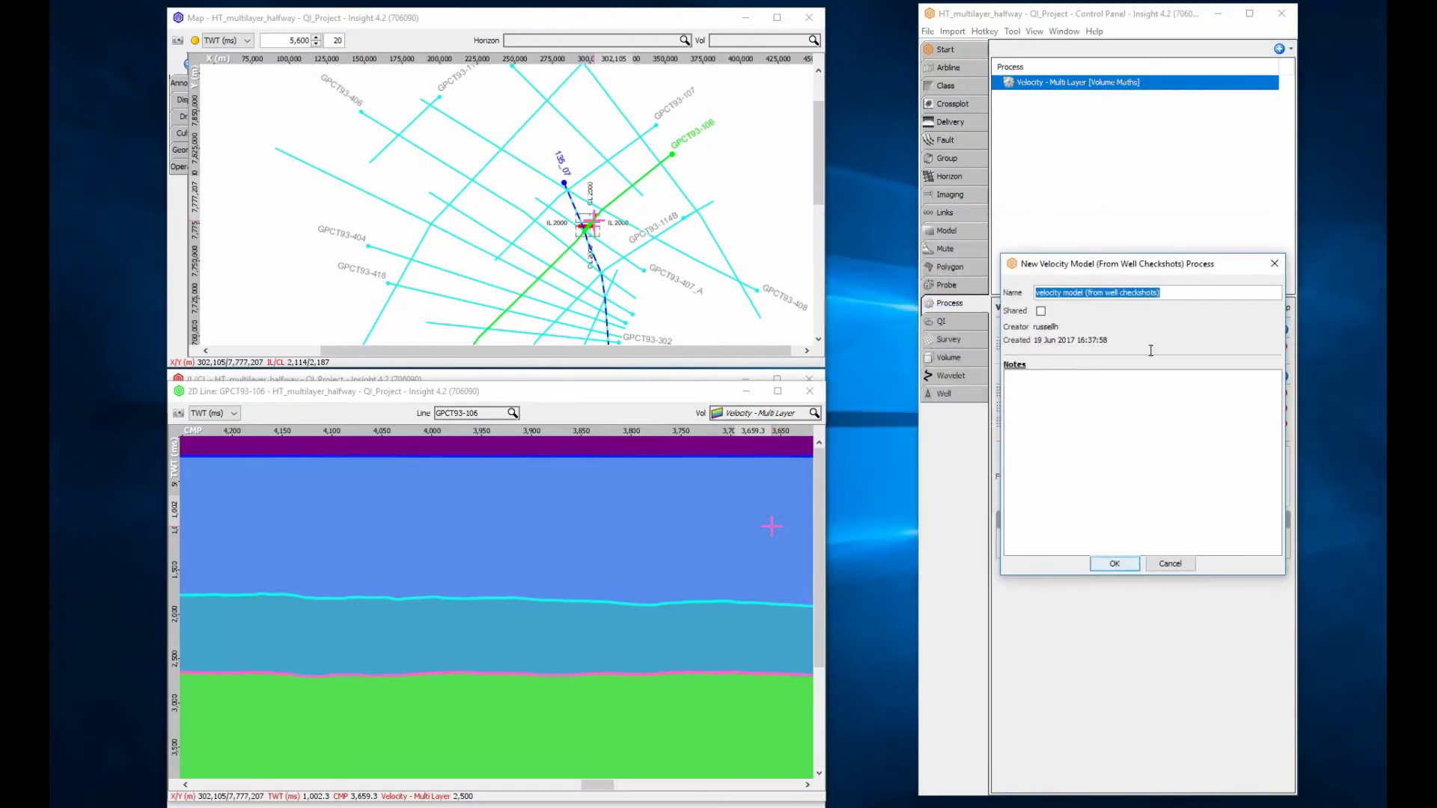
double_click(1073, 293)
type("Multi Layer")
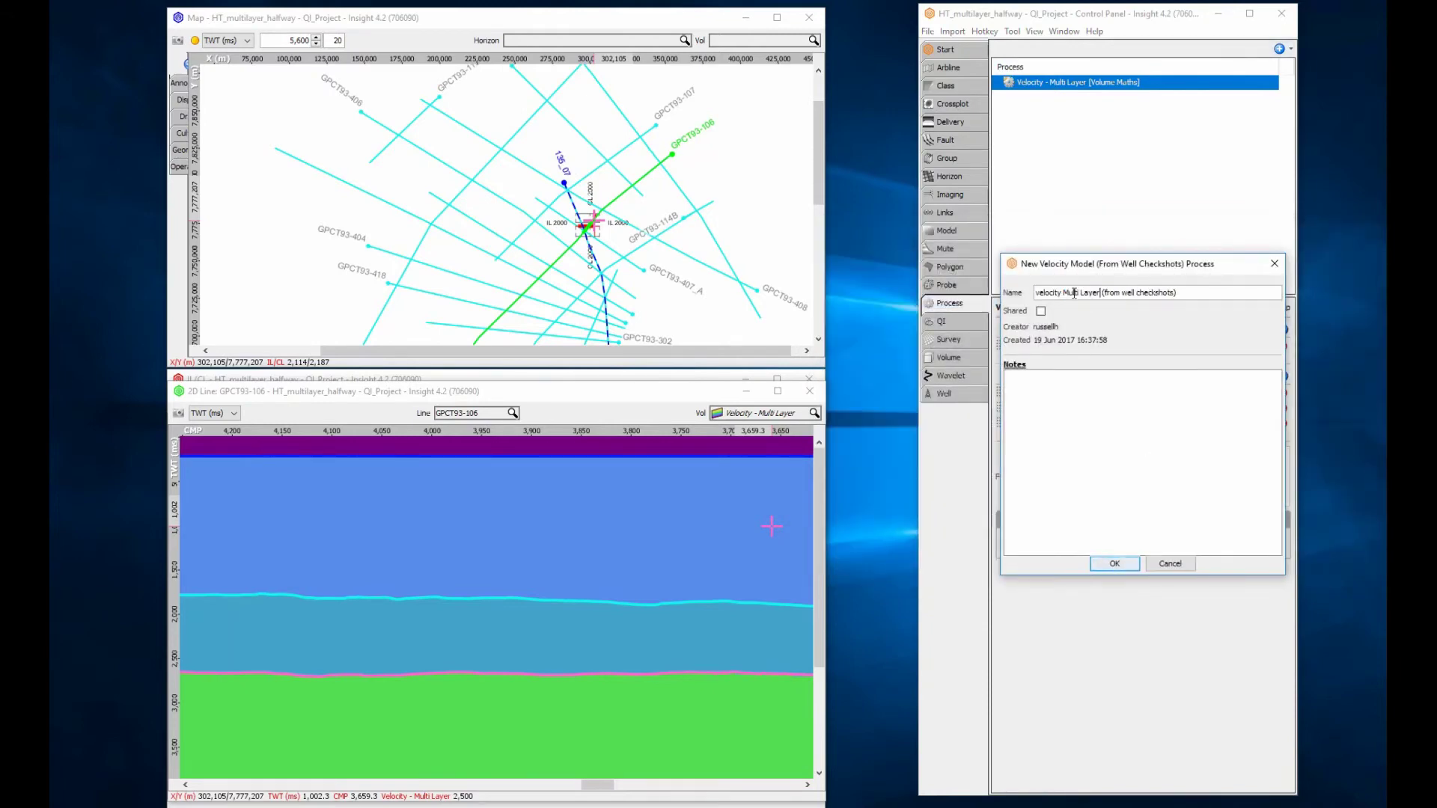
left_click(1114, 564)
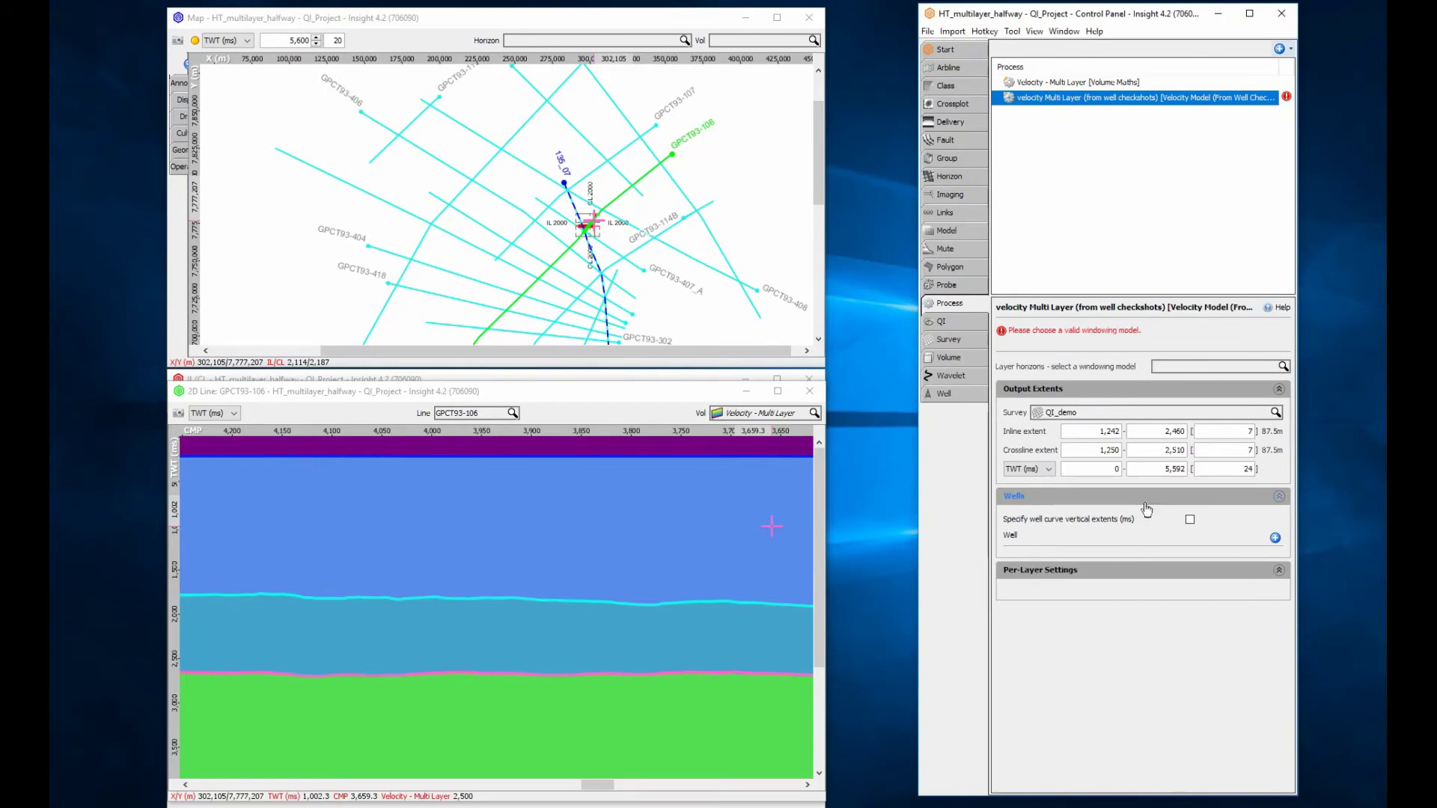
- Use Multi Layer as the windowing model and set the inline and crossline steps to 16
left_click(1182, 367)
left_click(1186, 398)
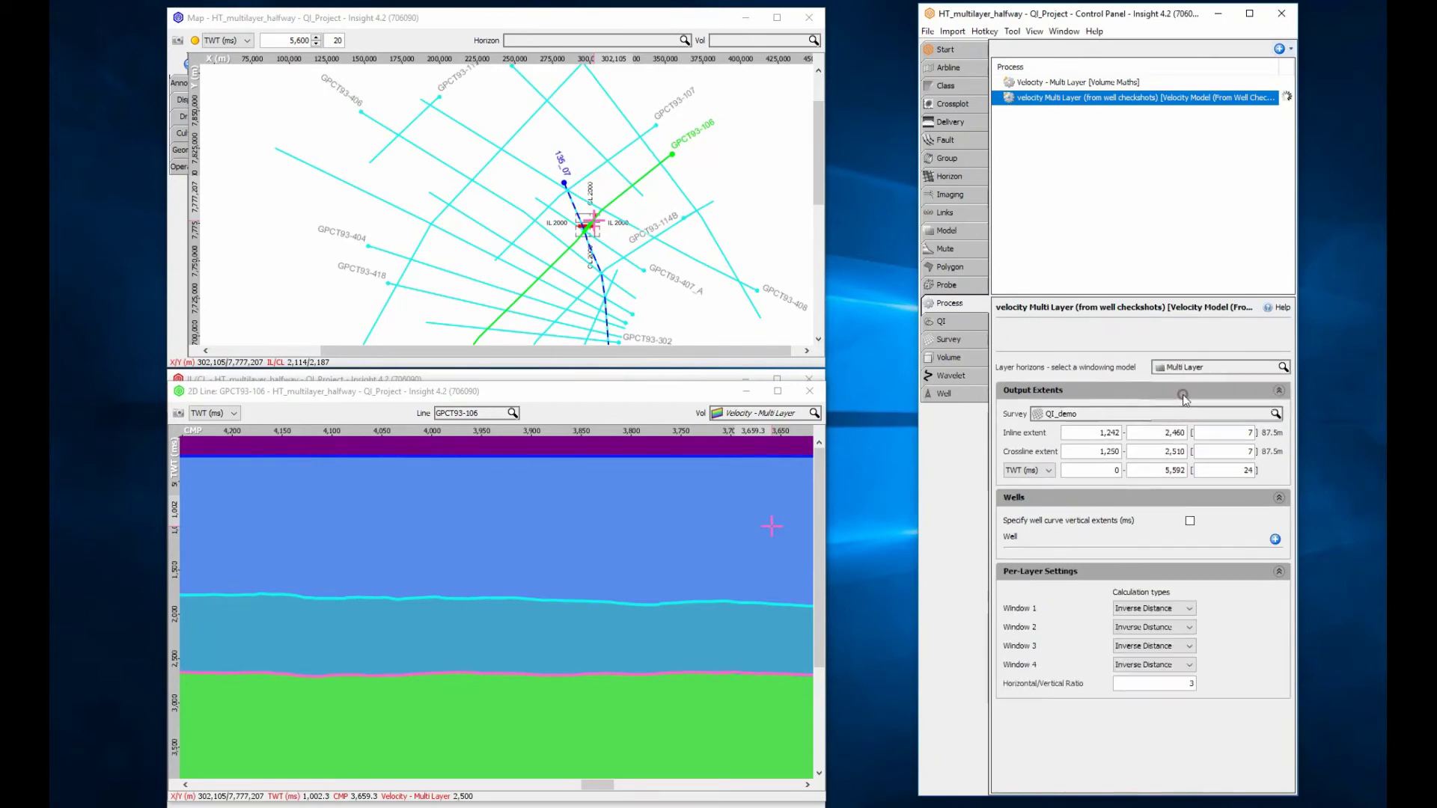
left_click(1208, 432)
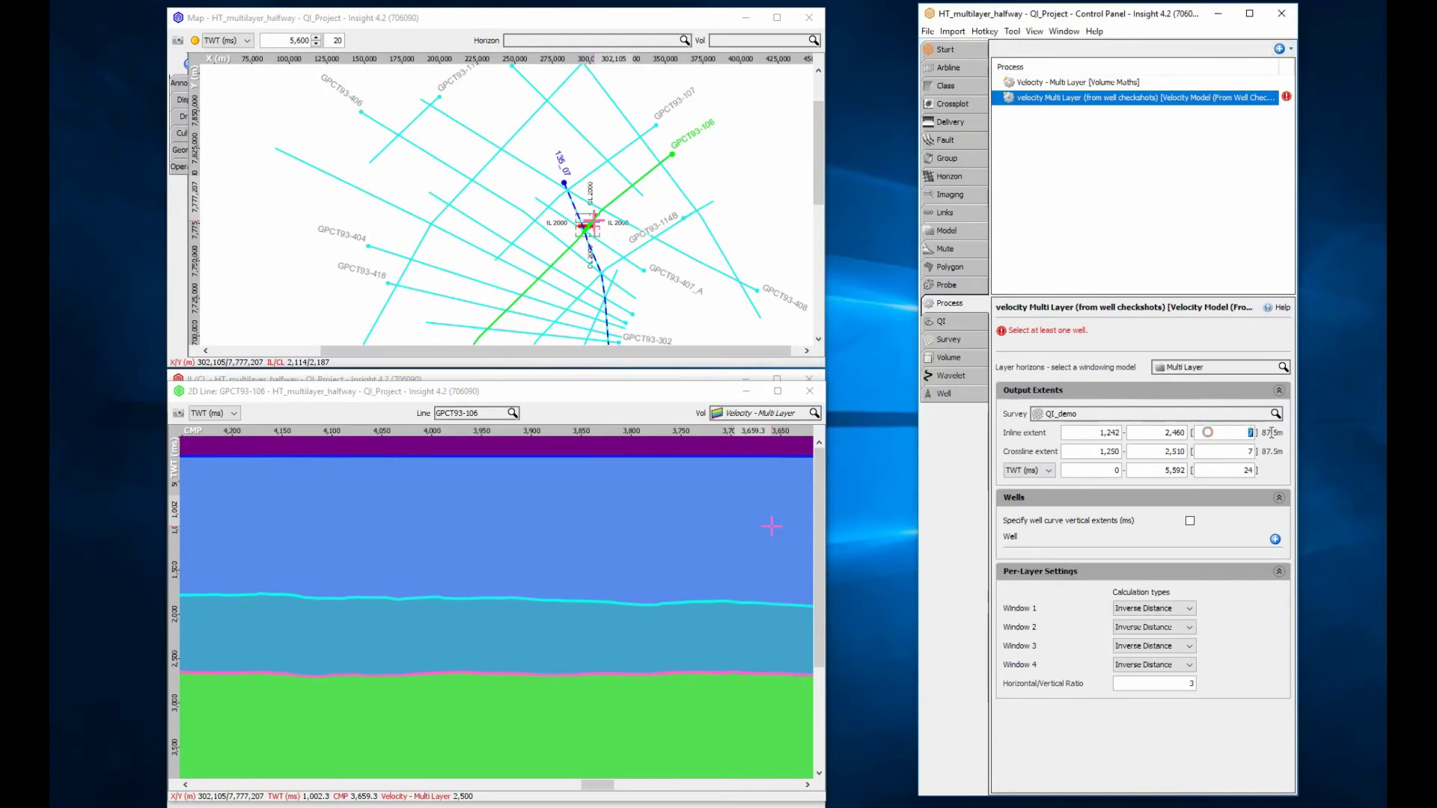
type("16")
left_click(1235, 451)
type("16")
left_click(1239, 471)
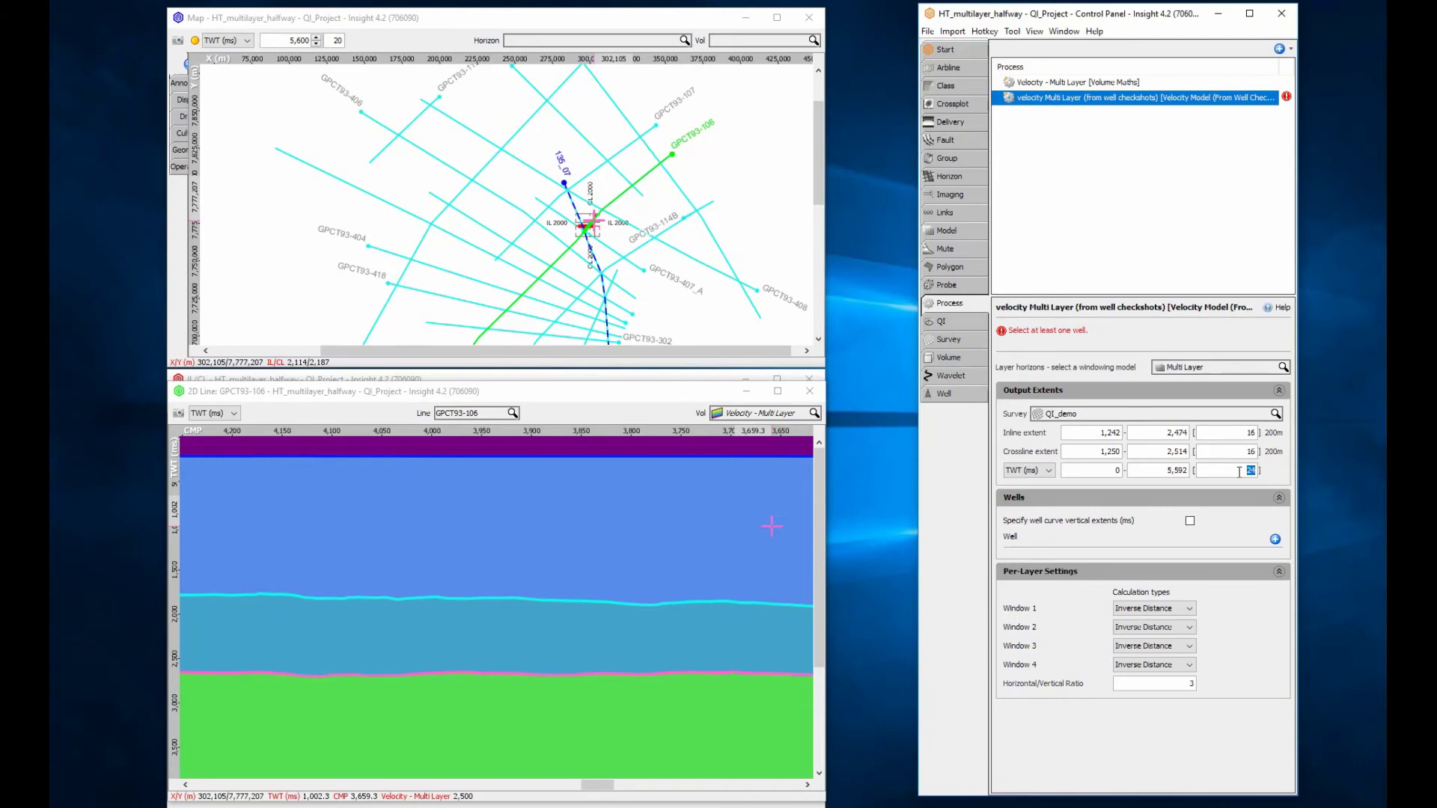
left_click(1171, 609)
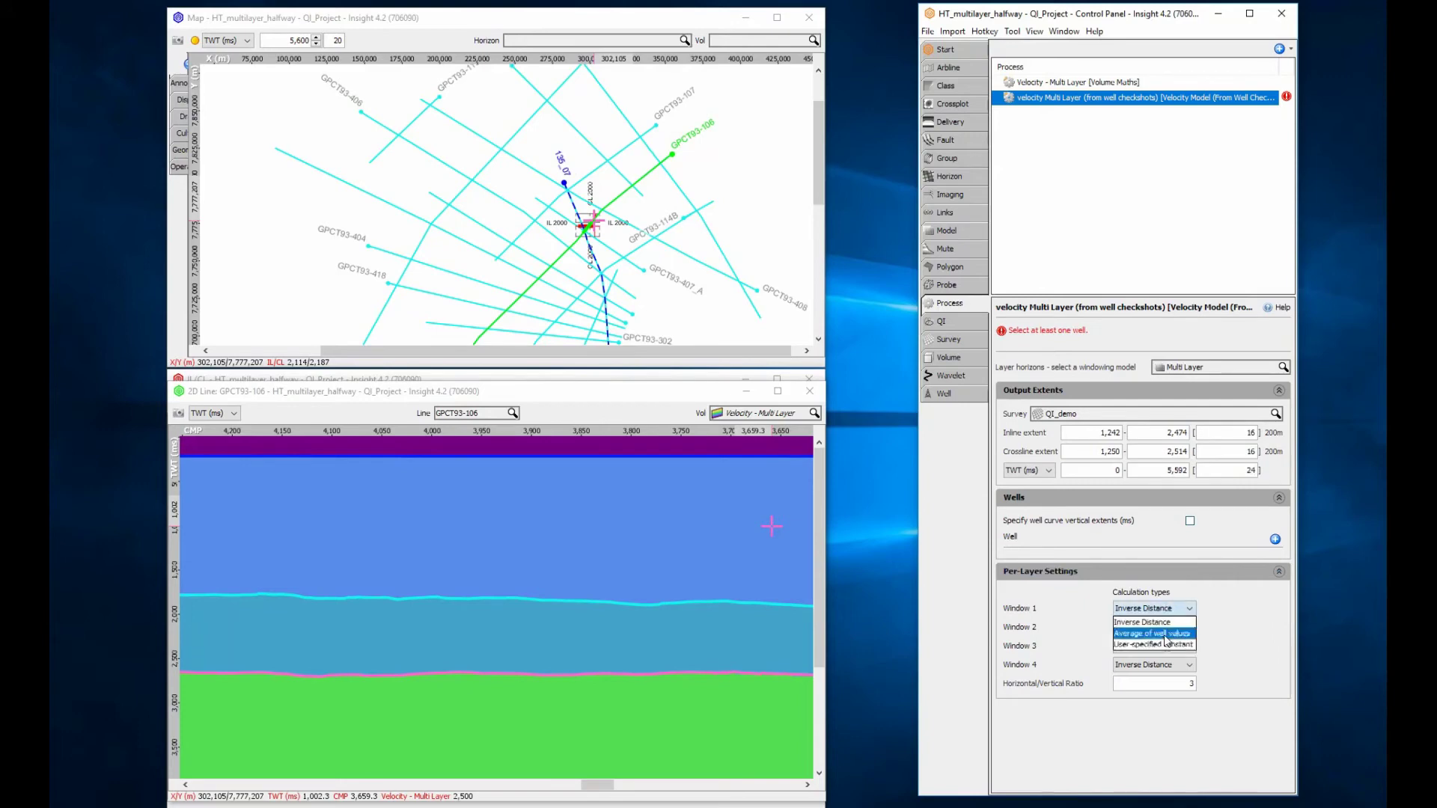
- Switch all four layers to a User-specified constant calculation type
left_click(1165, 647)
left_click(1156, 627)
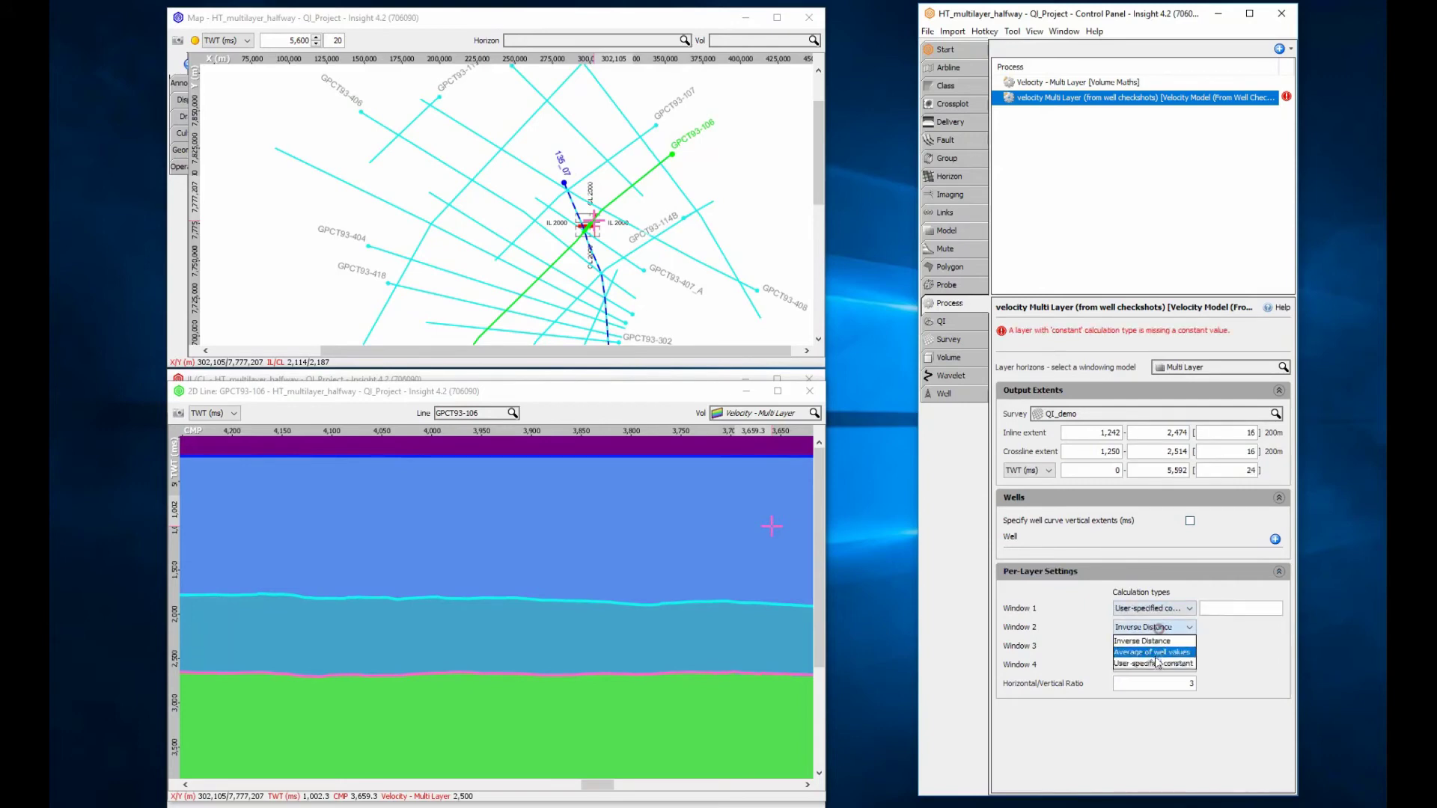
left_click(1158, 663)
left_click(1156, 646)
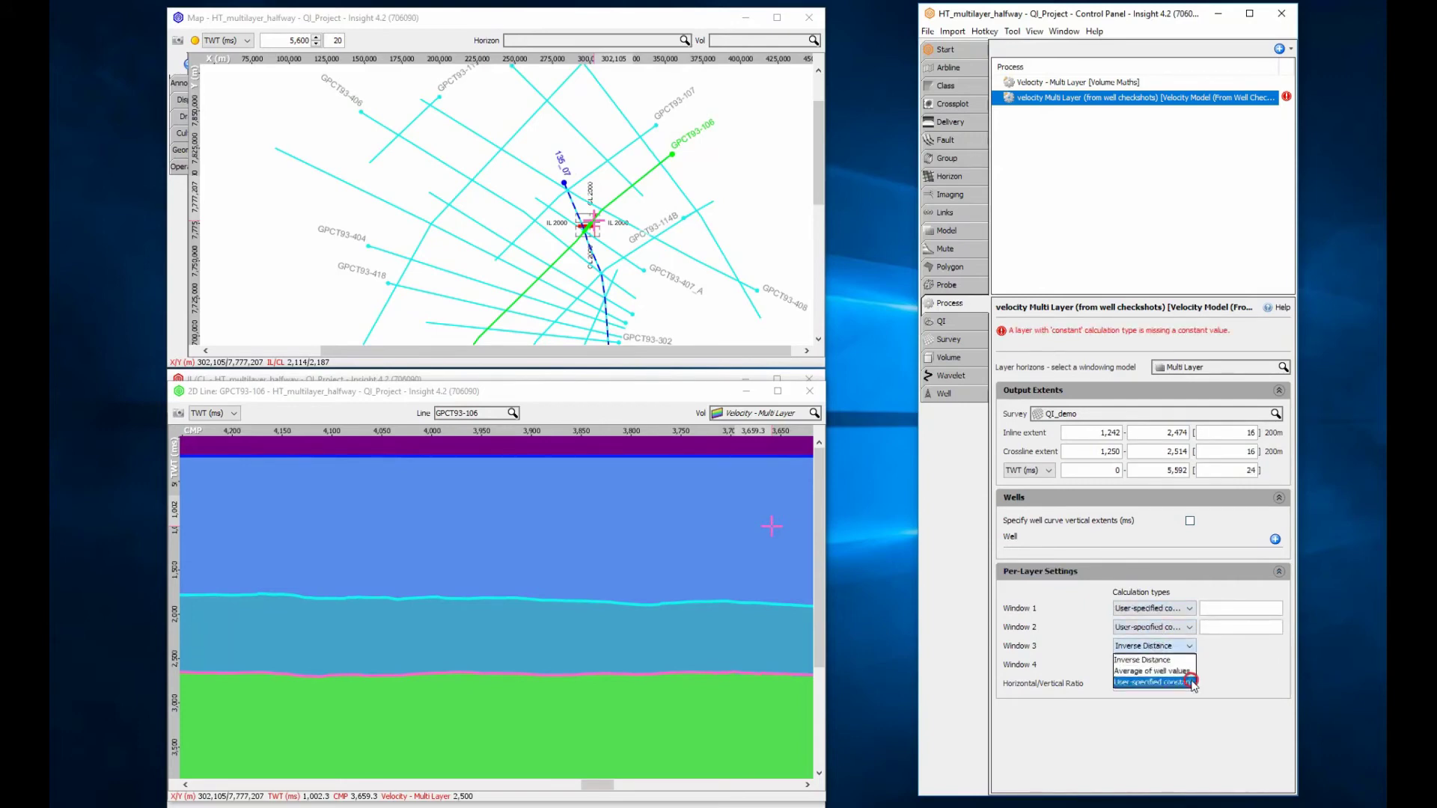
left_click(1153, 683)
left_click(1181, 663)
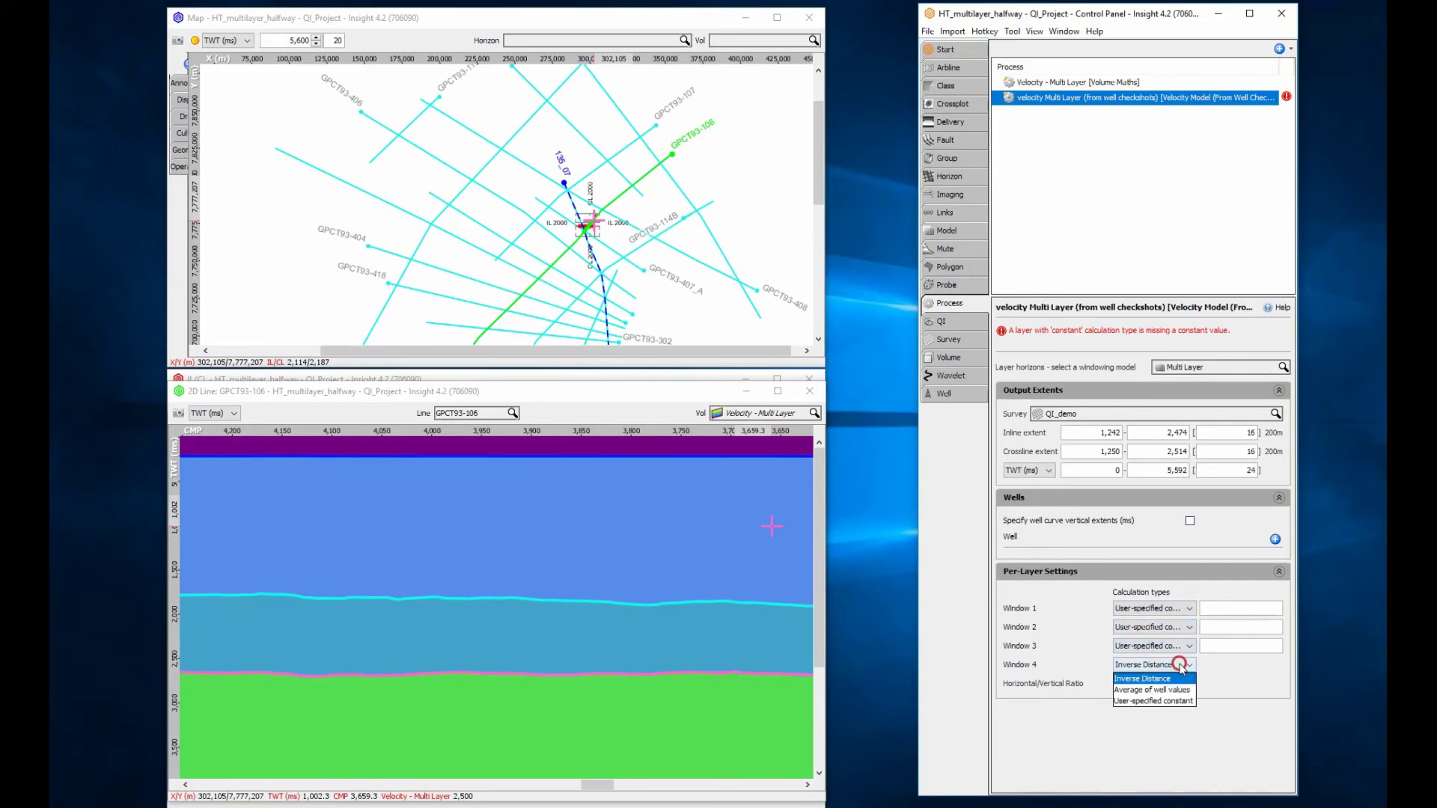
left_click(1183, 701)
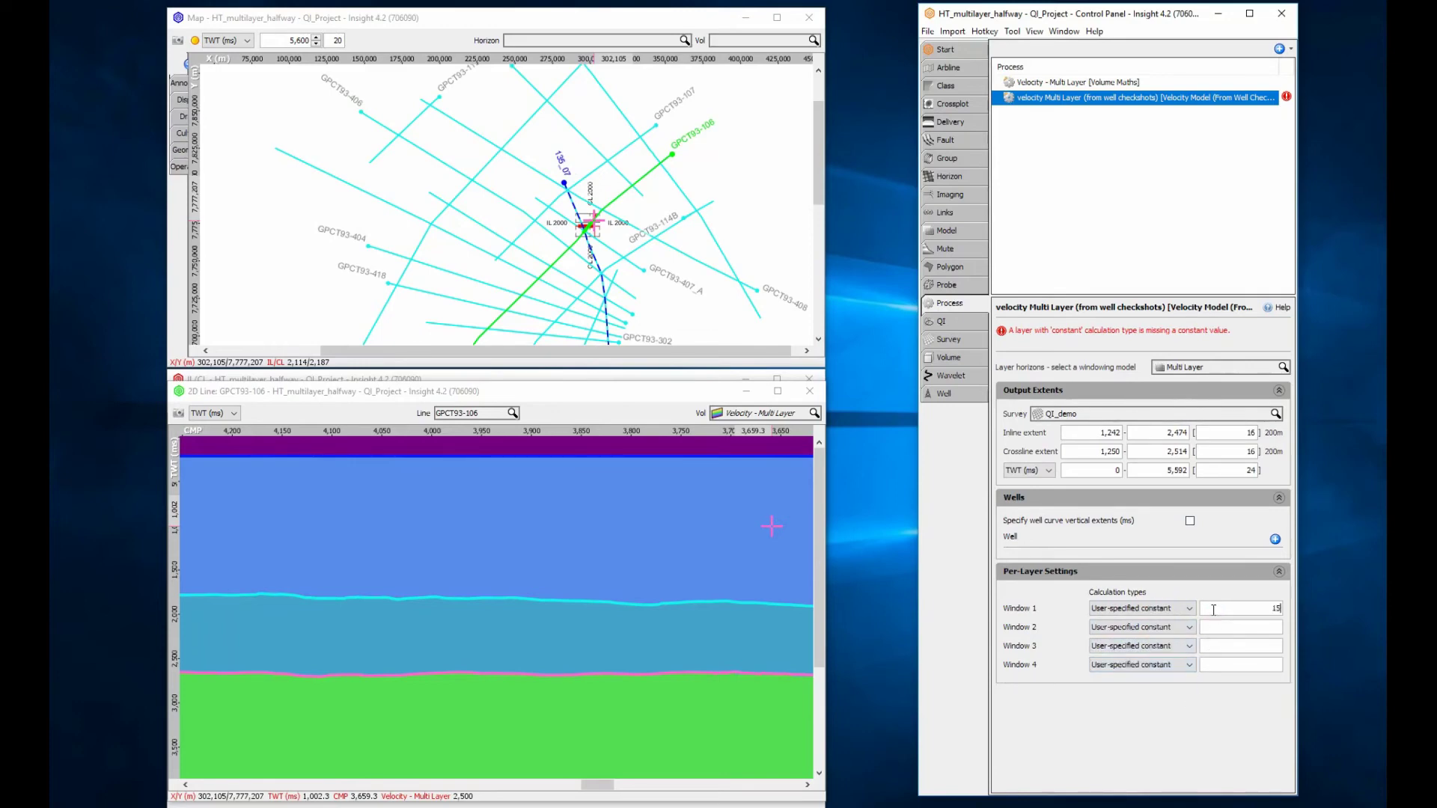
- Enter layer velocities 1,500, 2,500, 2,750 and 3,500, and show the volume on line GPCT93-106
type("1500")
left_click(1227, 626)
type("2")
left_click(1239, 647)
type("350")
left_click(1242, 665)
type("3,500")
left_click(1244, 652)
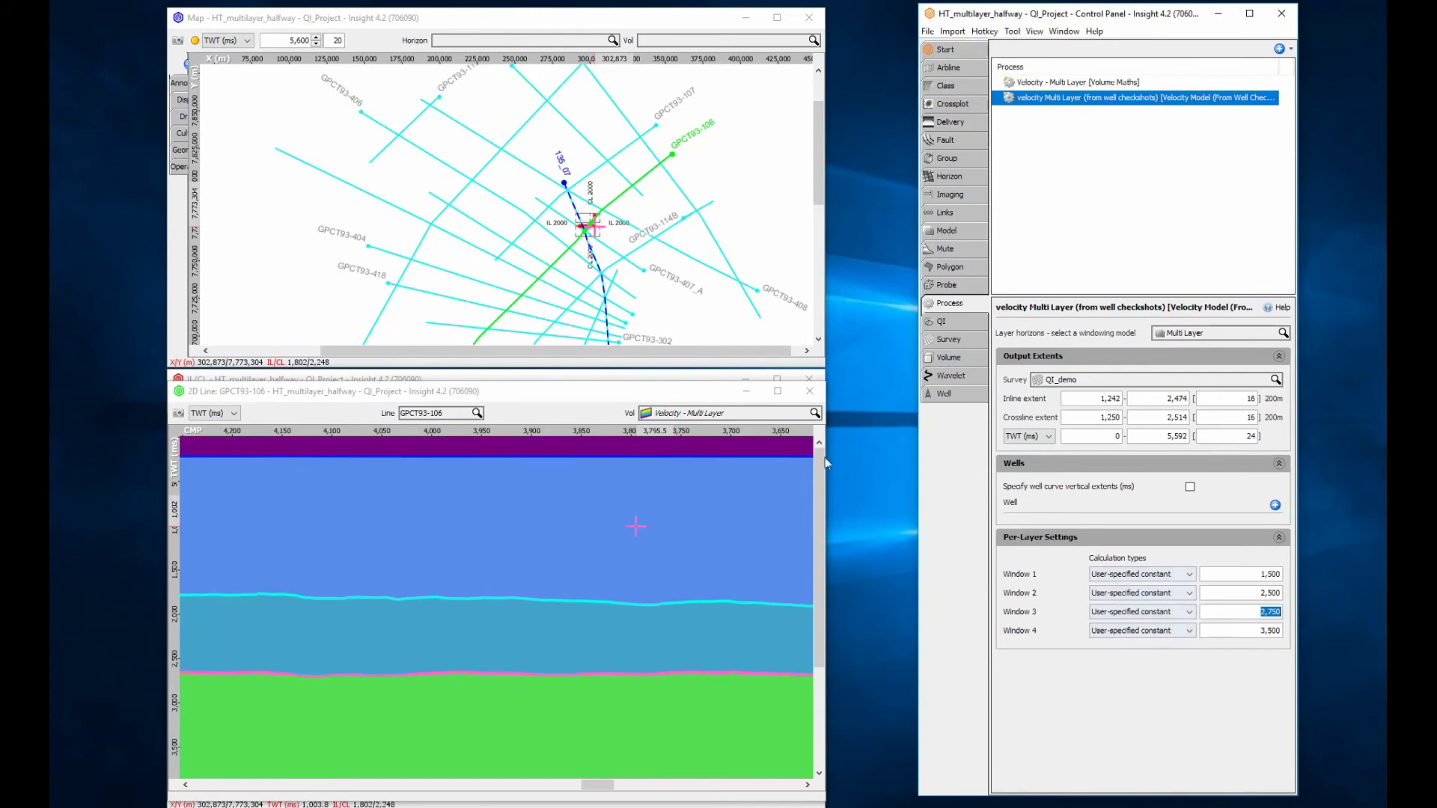
left_click(760, 414)
left_click(751, 521)
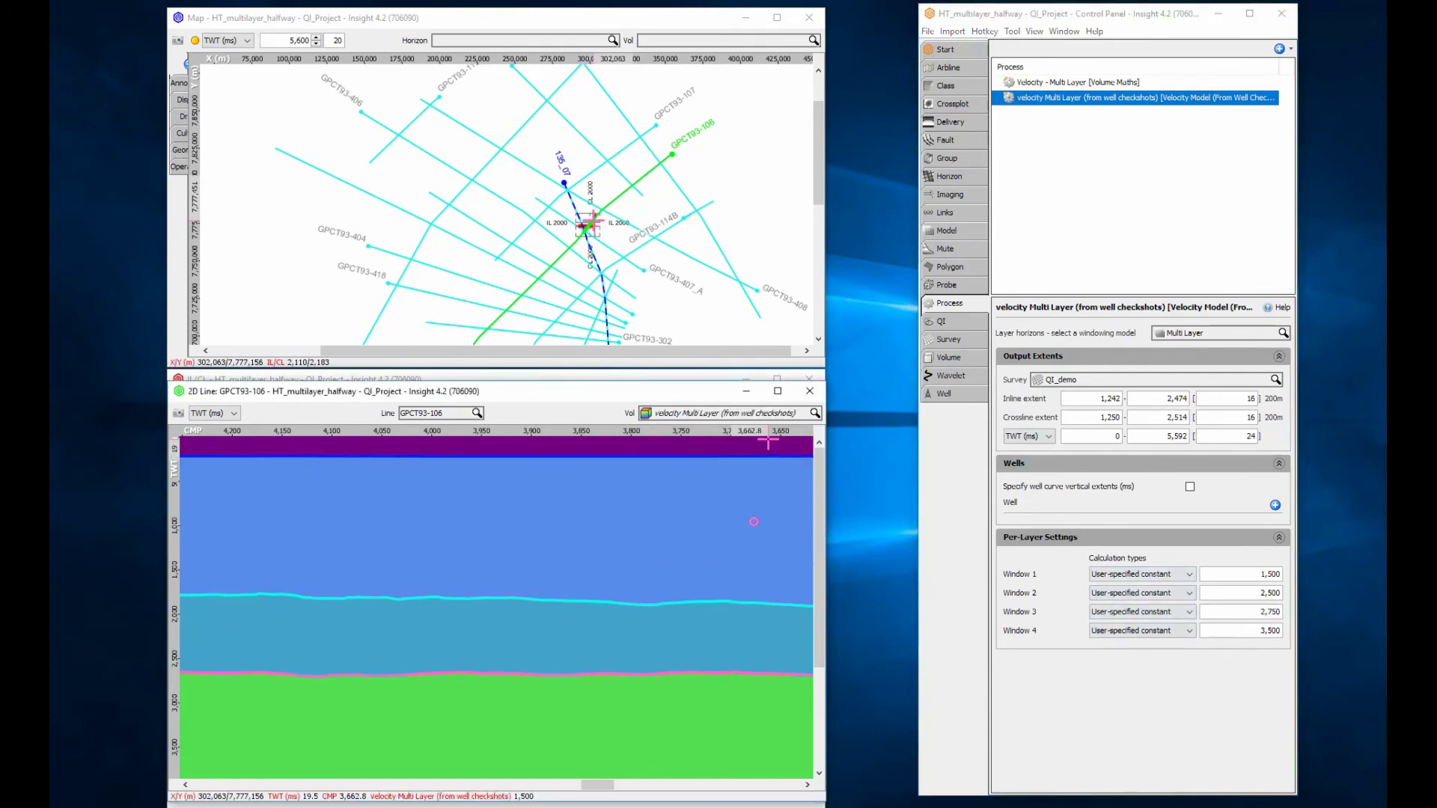
- Zoom to fit so the full length of line GPCT93-106 is visible
right_click(753, 522)
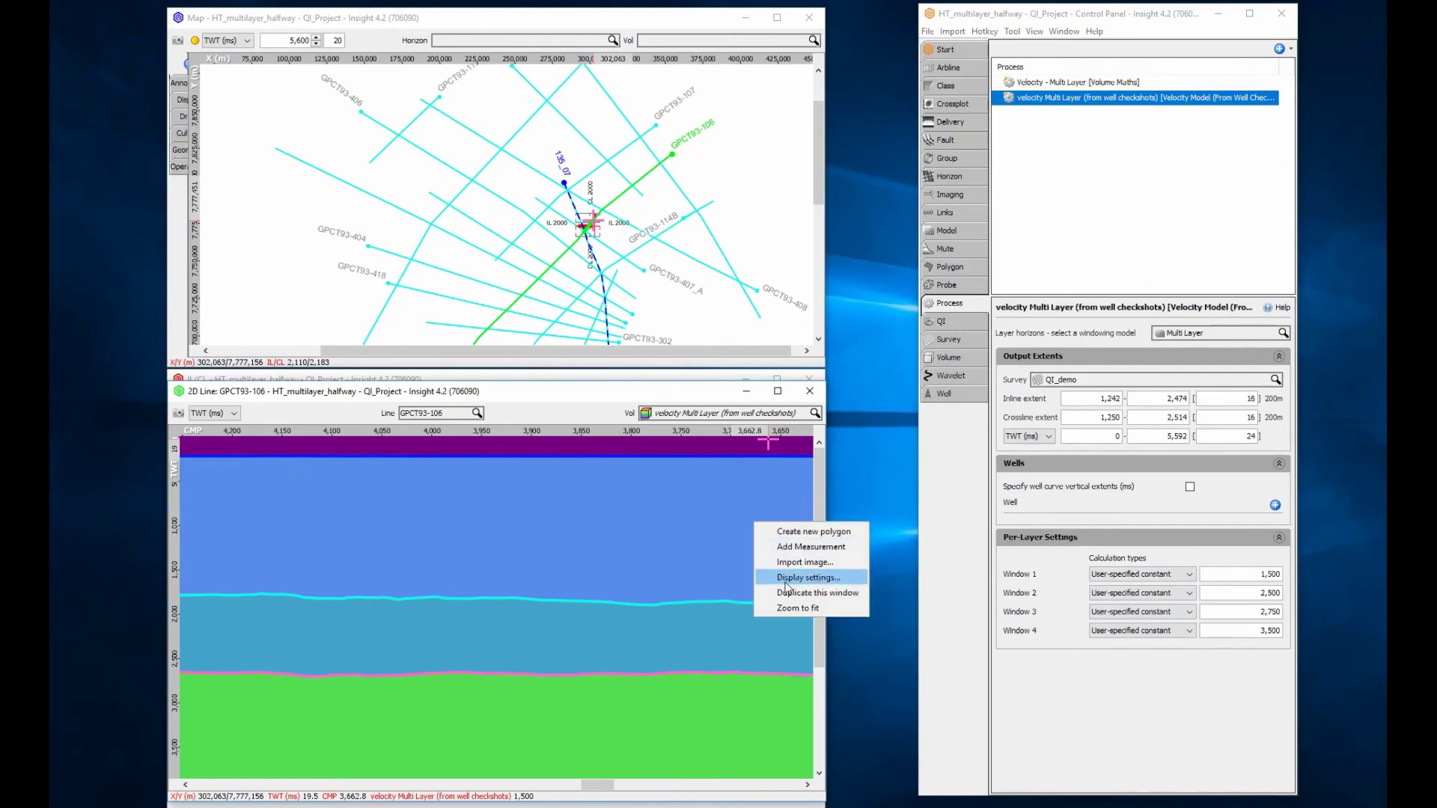
left_click(788, 606)
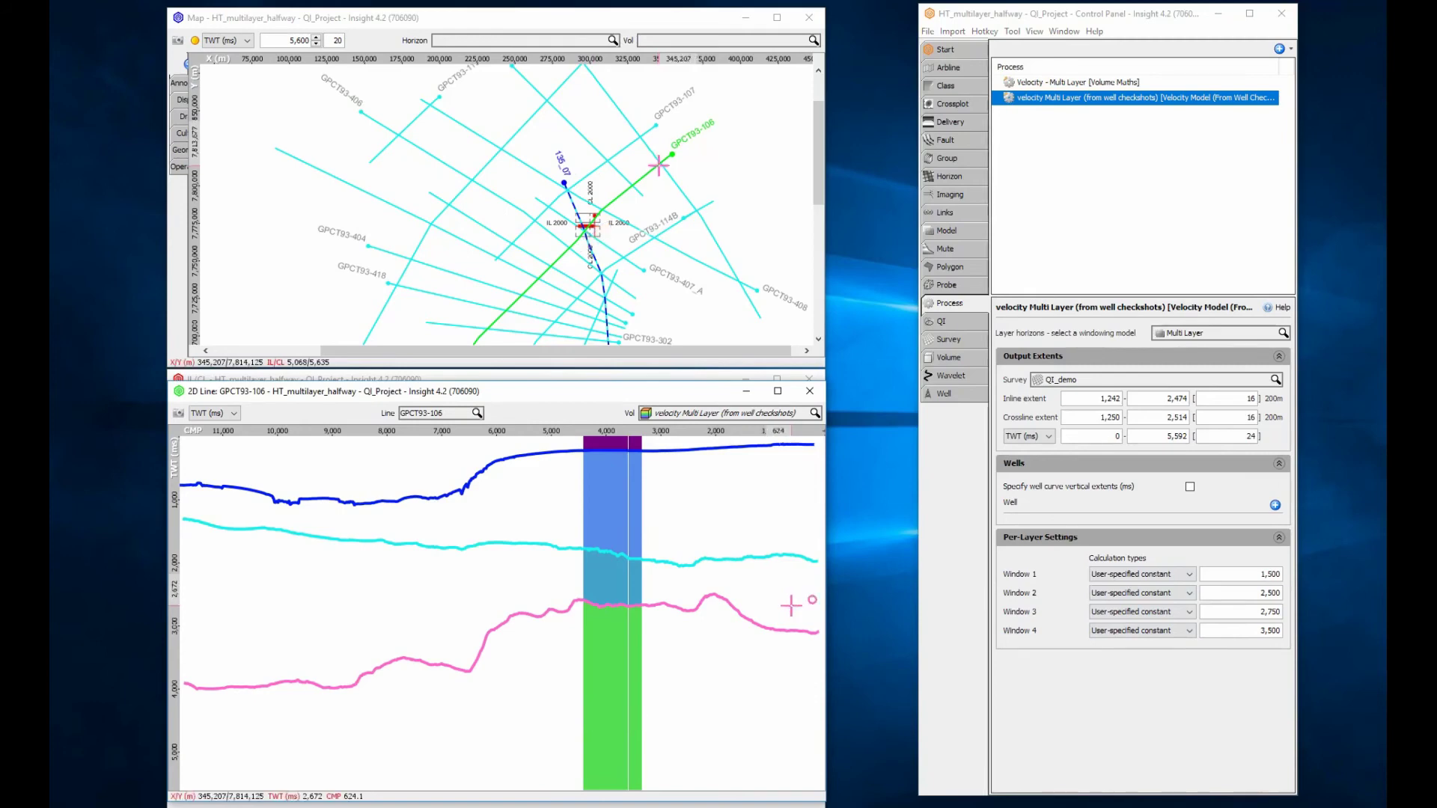
double_click(1096, 398)
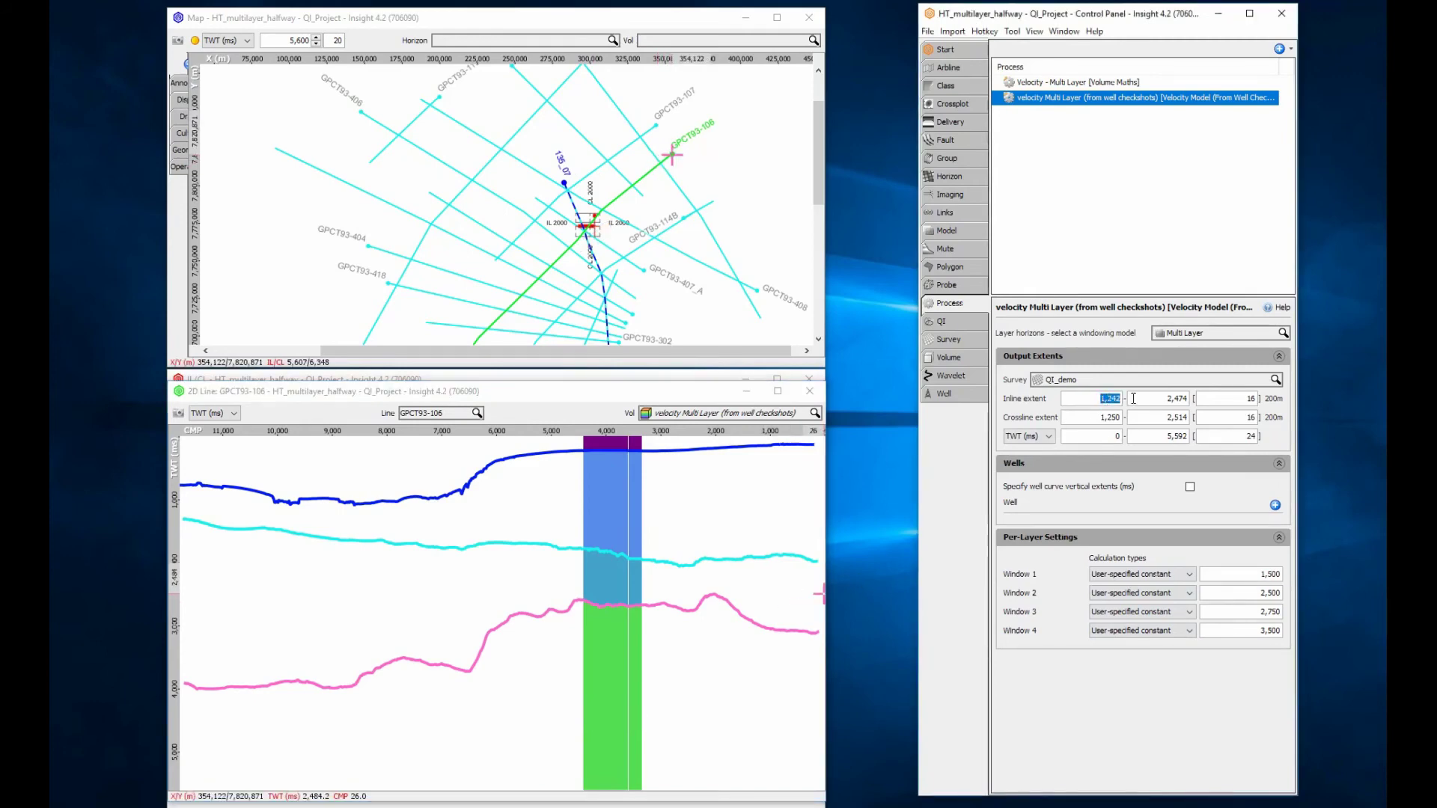
- Set the inline extent to -8,000 to 8,000 and the crossline extent to -14,000 to 9,000
type("-8,0")
type("000")
double_click(1081, 417)
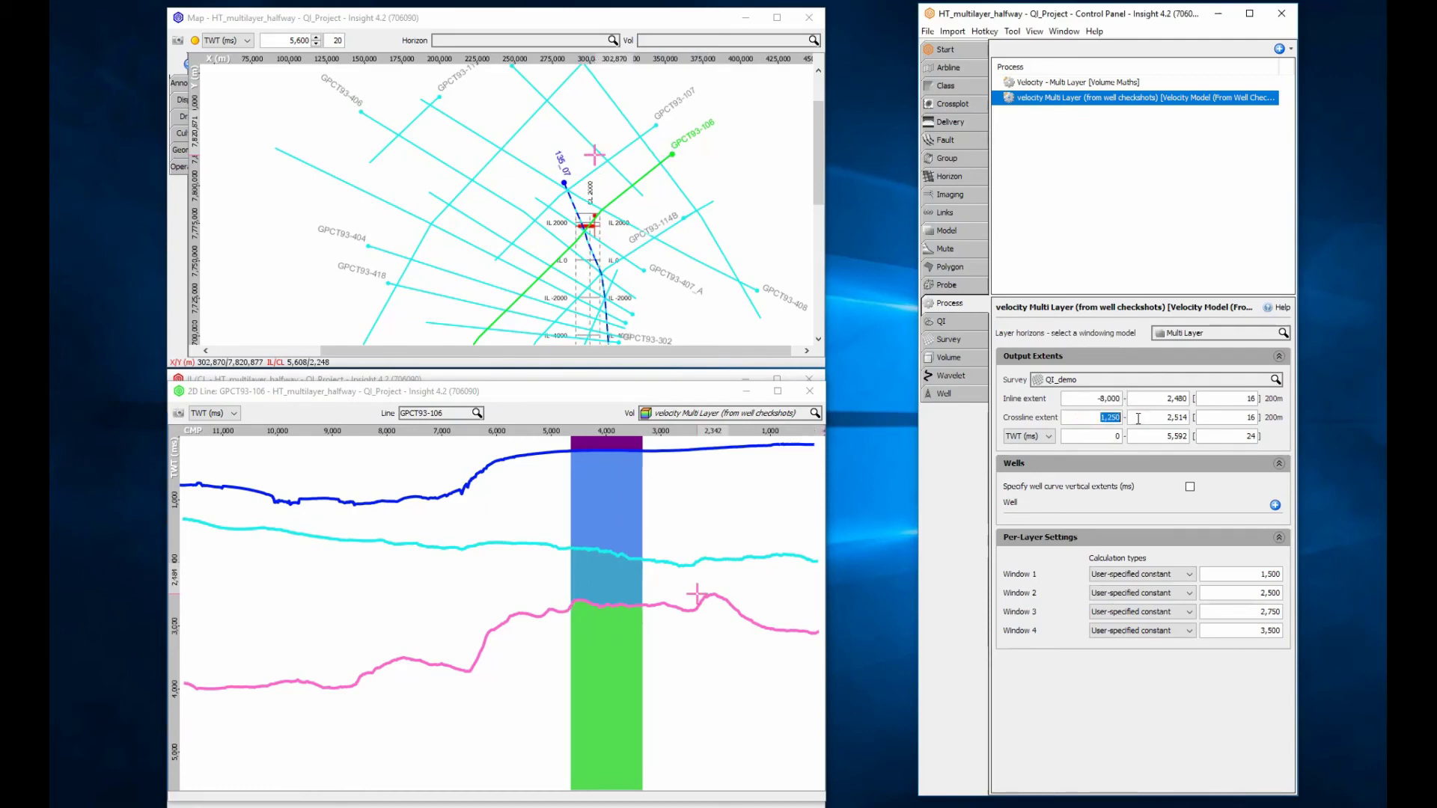
type("-14,000")
double_click(1162, 399)
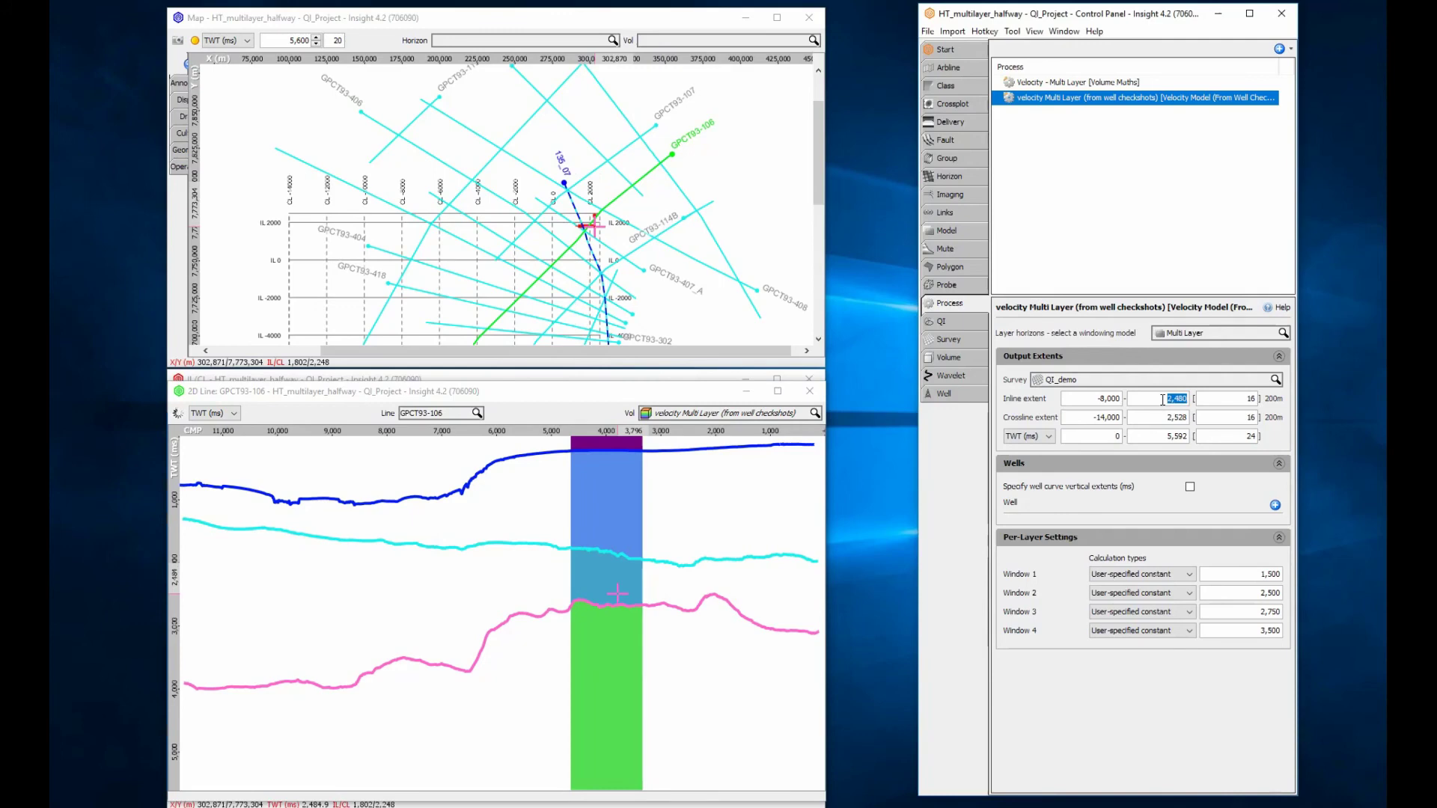
type("8000")
double_click(1165, 417)
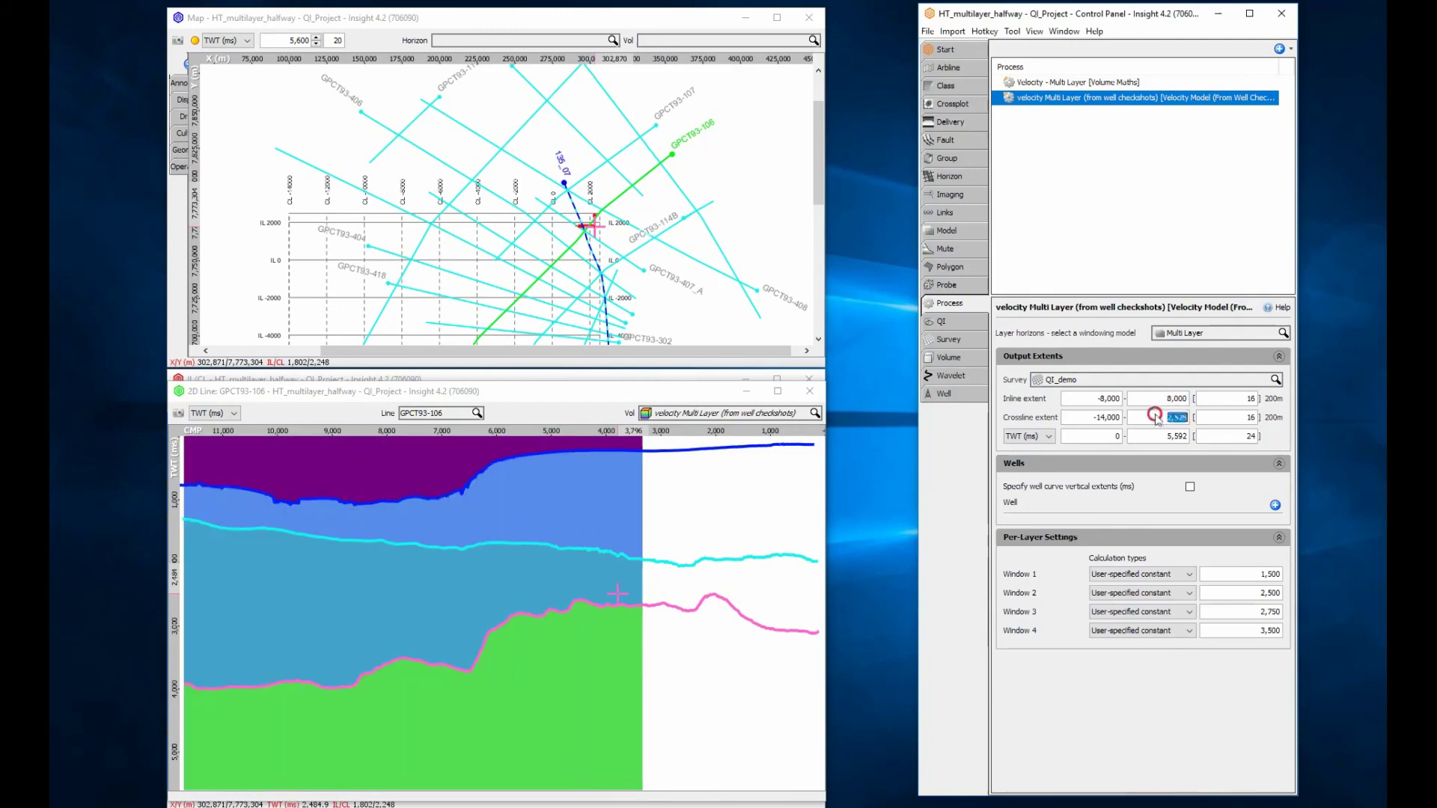
type("9000")
key("Return")
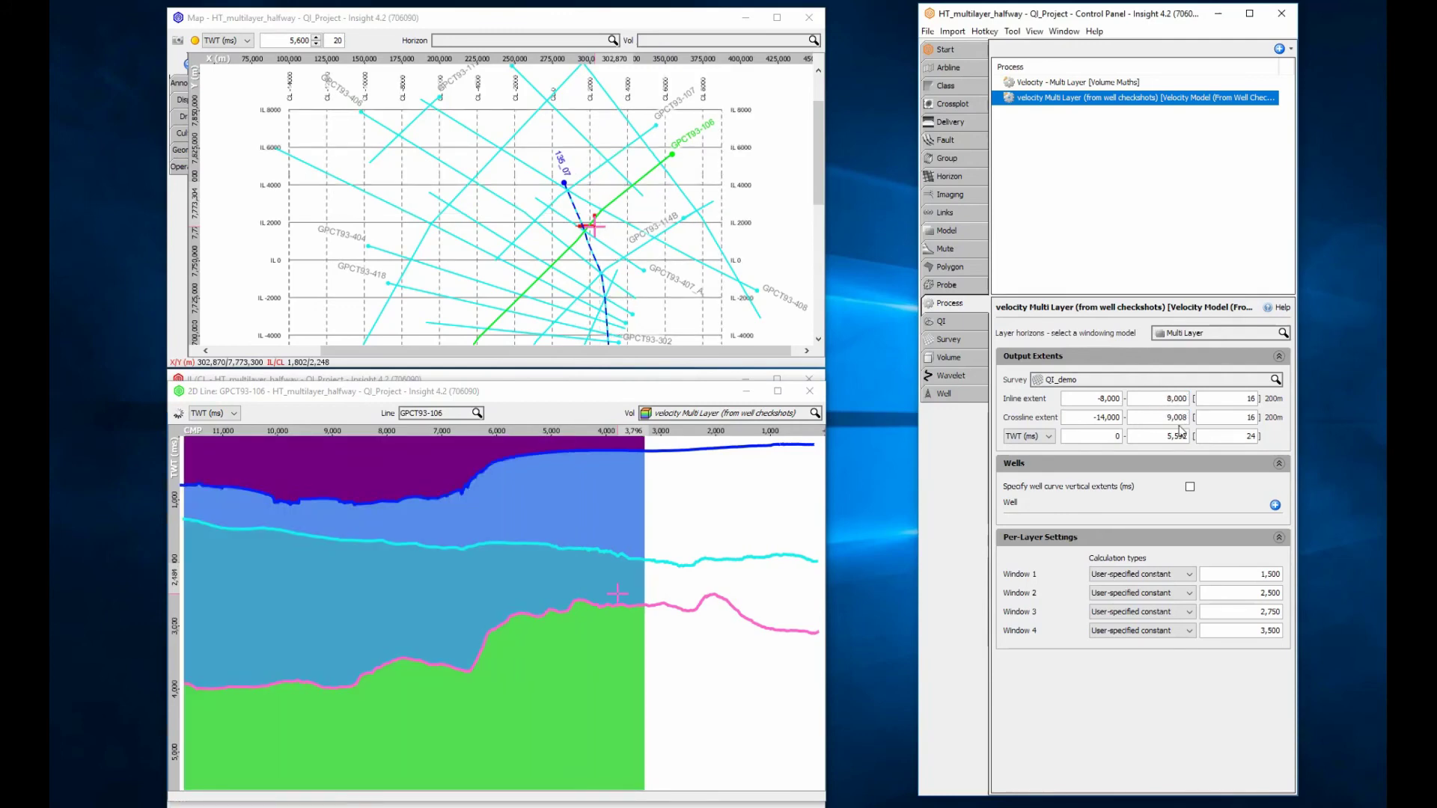